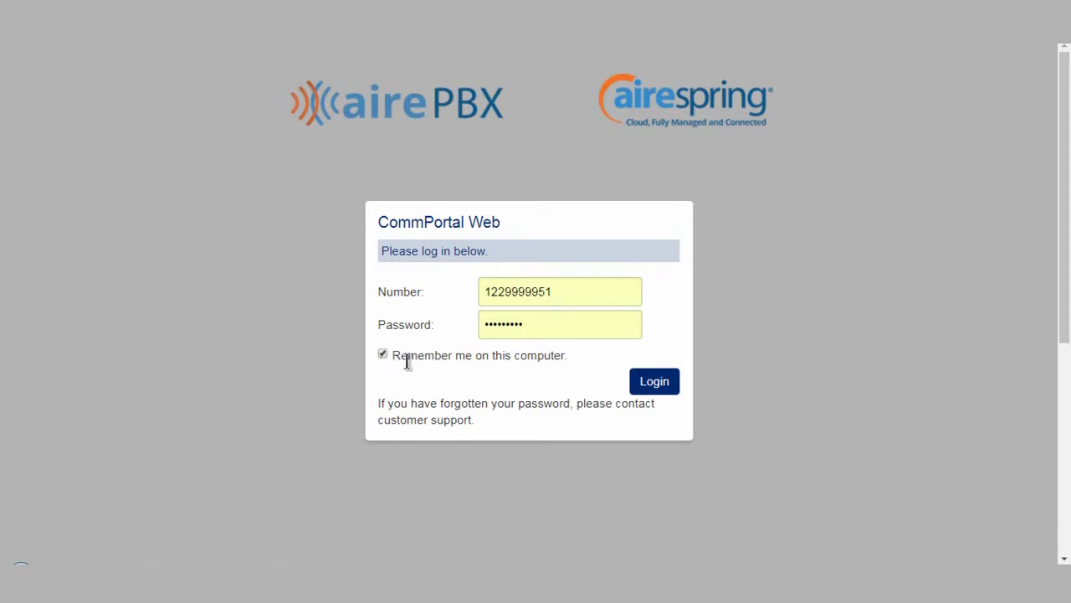
Log in to CommPortal Web with the saved account number and password
left_click(641, 387)
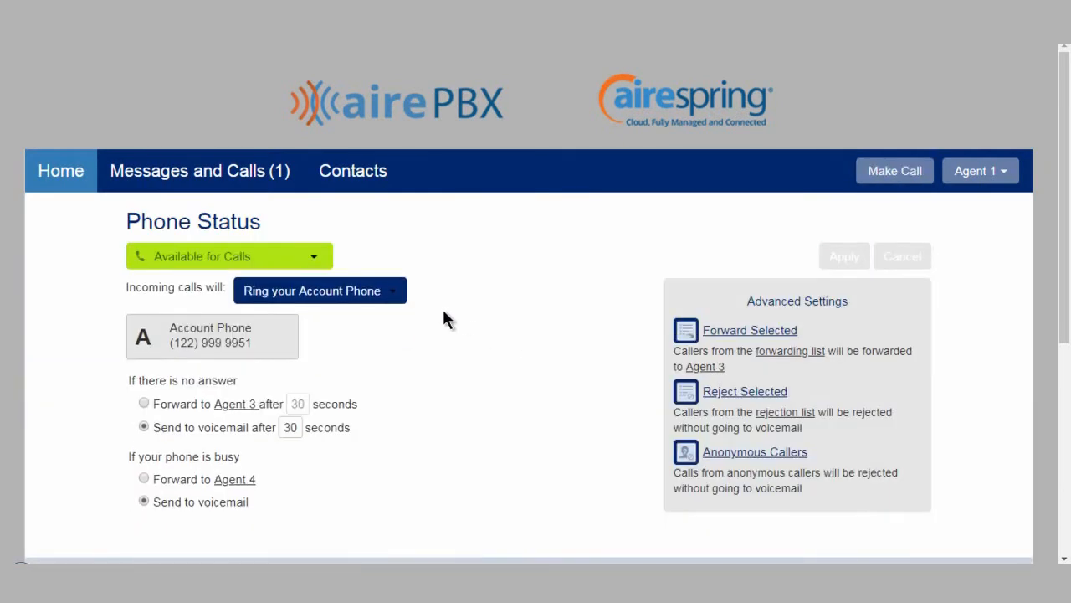
scroll(117, 234, "down", 2)
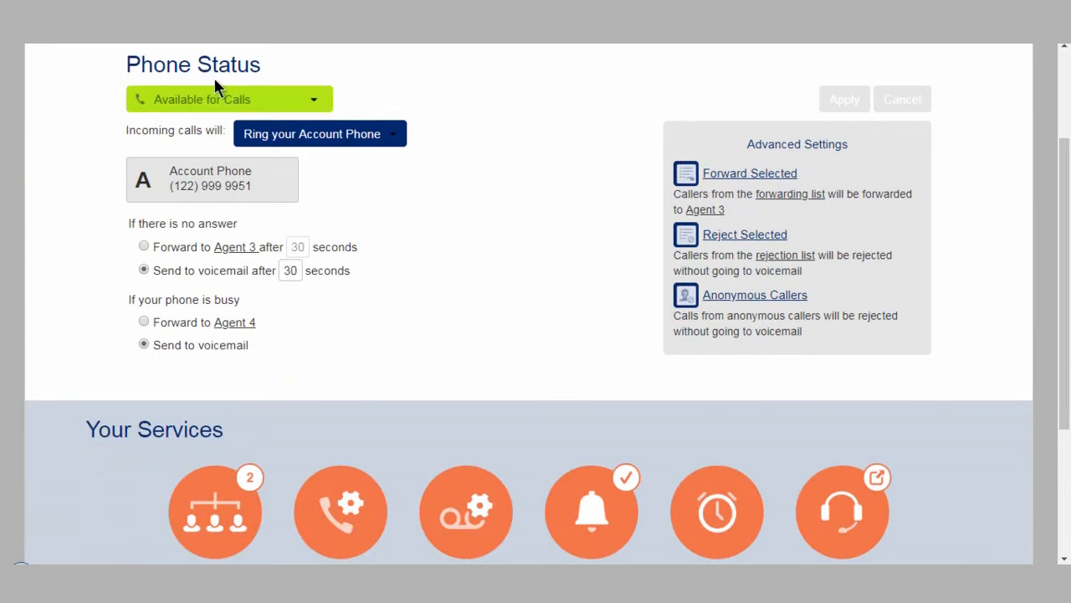
Switch the phone status to Do Not Disturb and back to Available for Calls
left_click(313, 104)
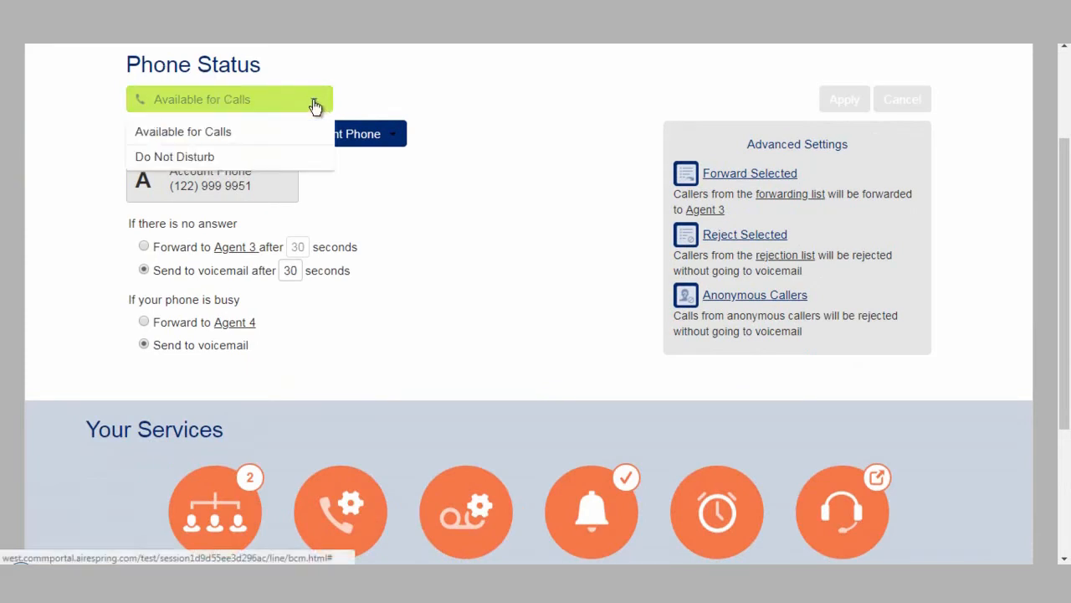
left_click(255, 157)
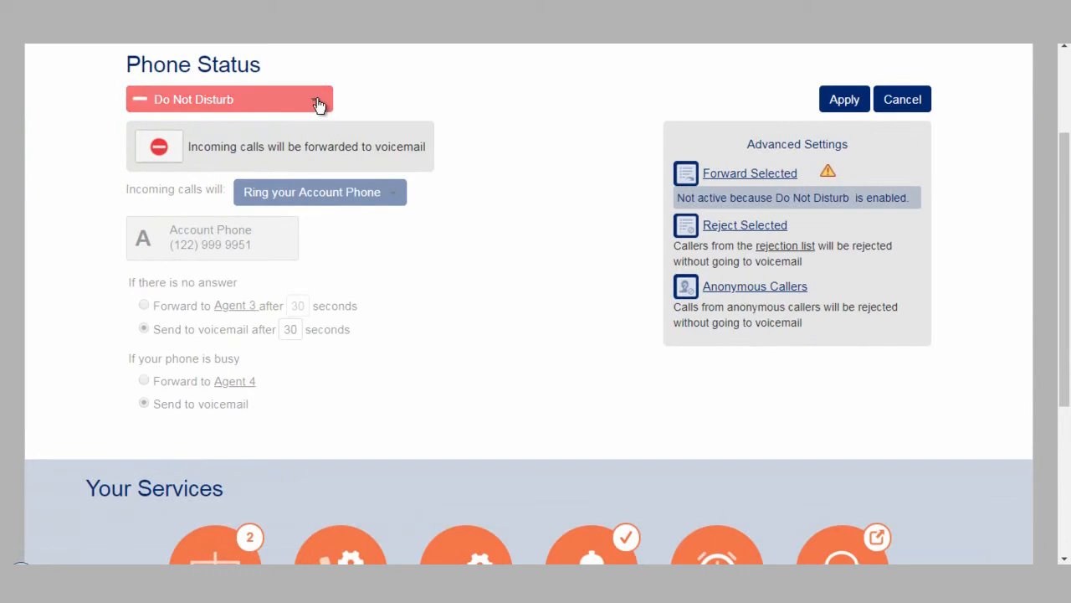
left_click(259, 99)
left_click(265, 129)
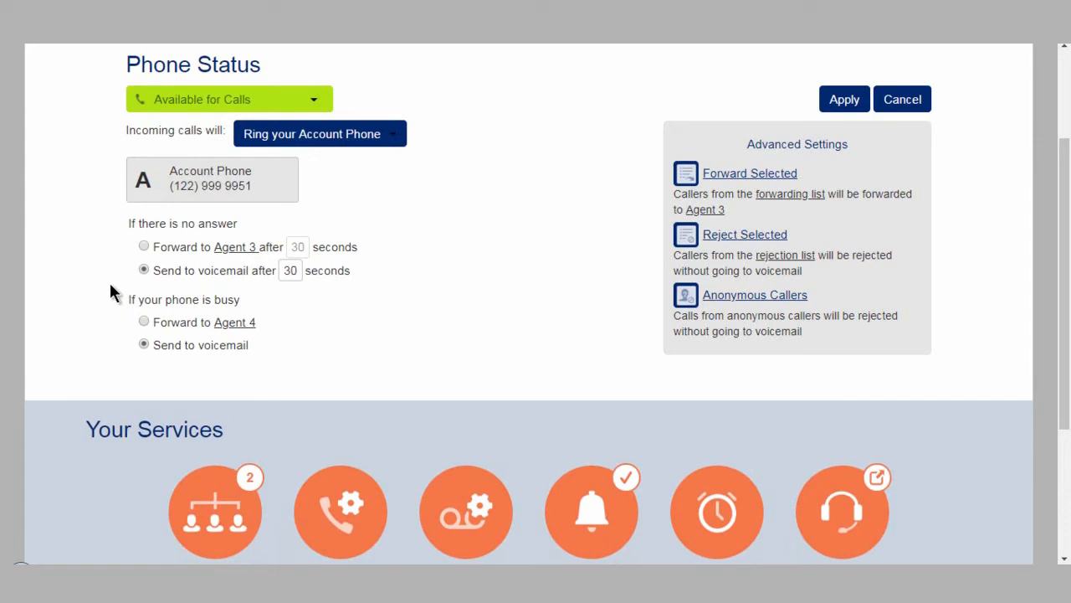
left_click(144, 247)
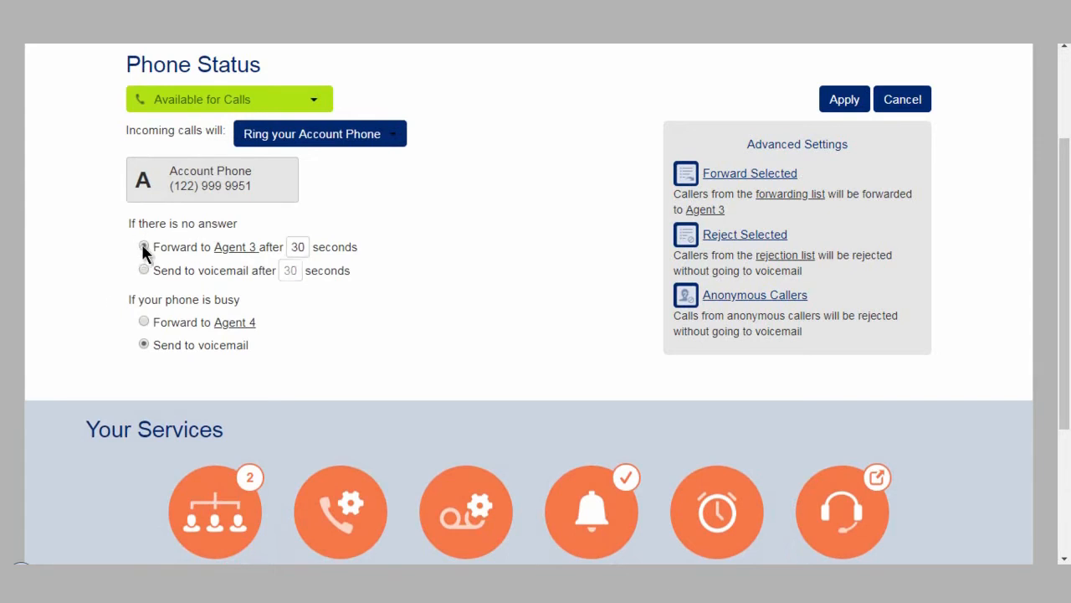
left_click(238, 248)
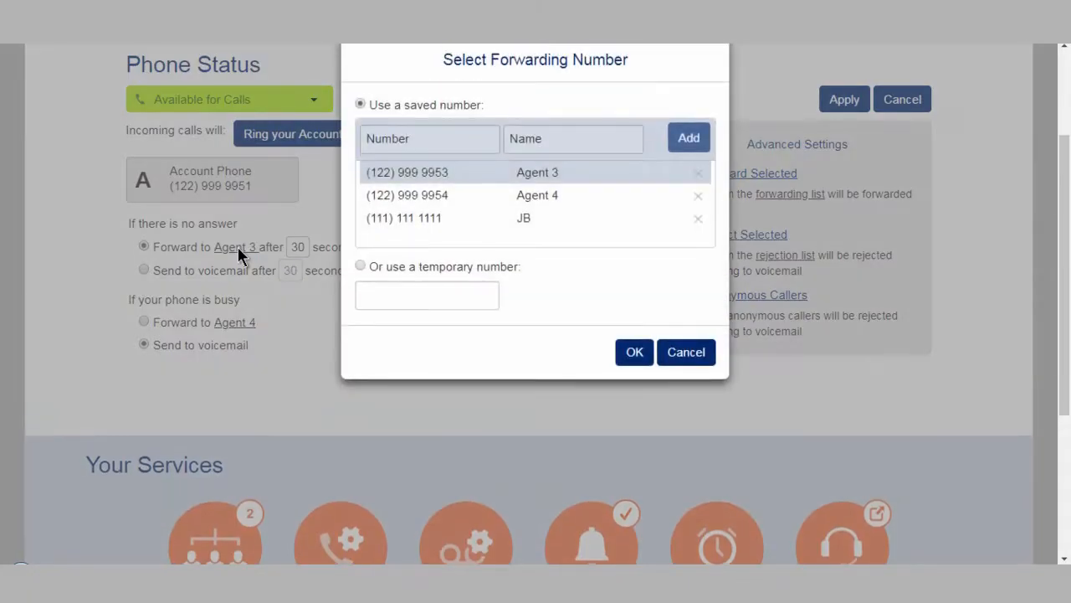
left_click(405, 201)
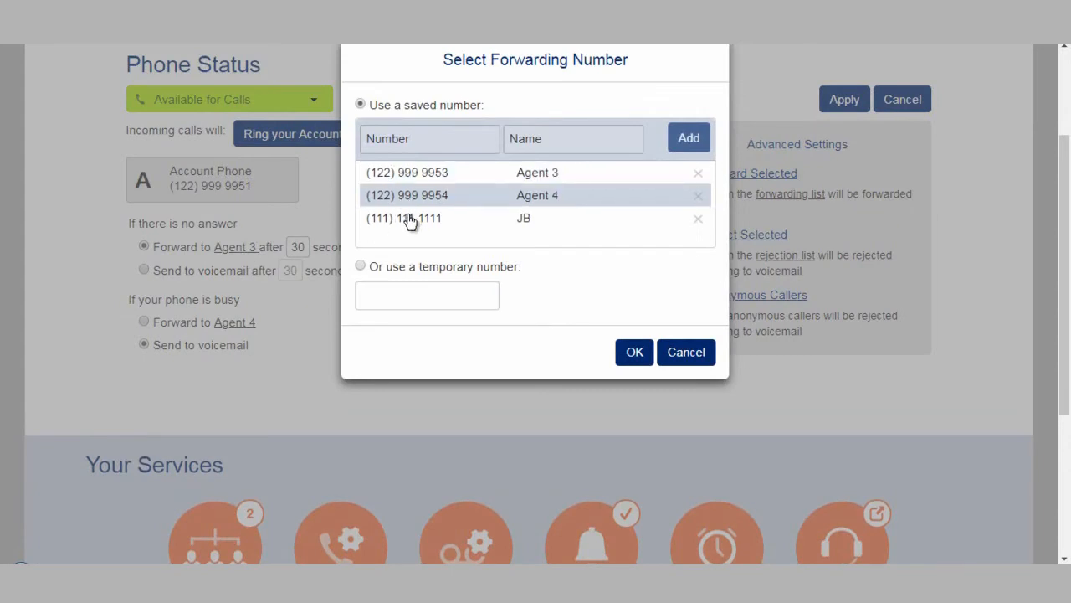
left_click(409, 220)
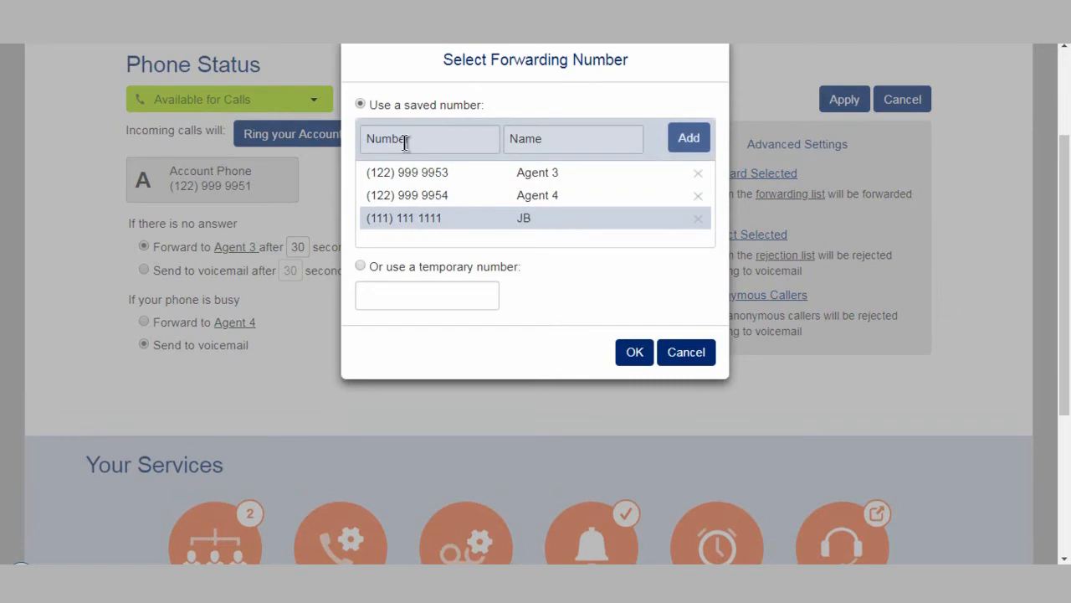
left_click(359, 265)
left_click(406, 143)
type("1222222222")
left_click(532, 144)
type("Te")
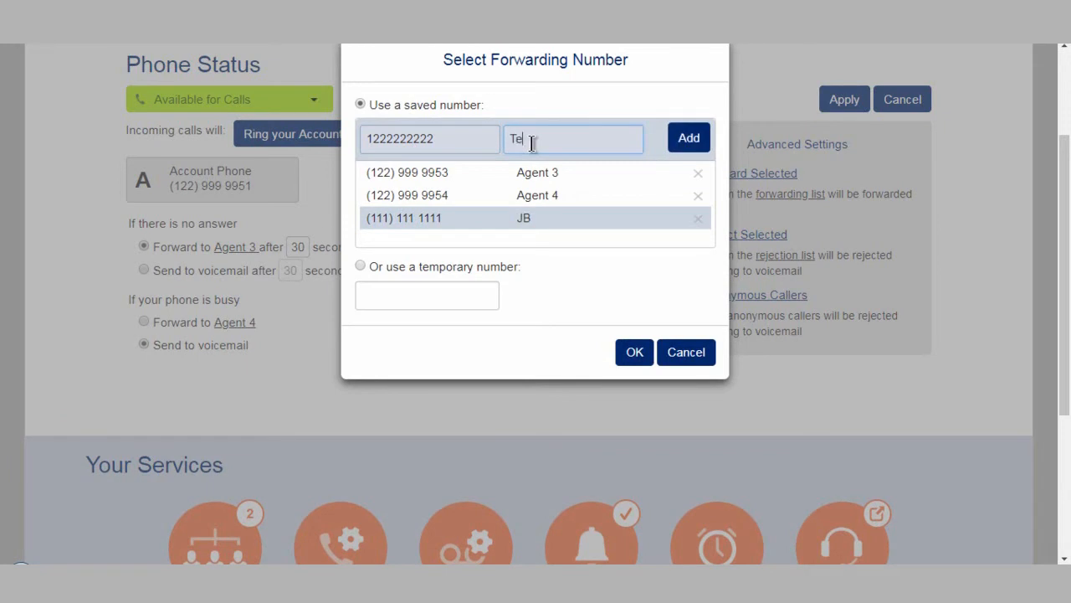
type("st")
left_click(678, 139)
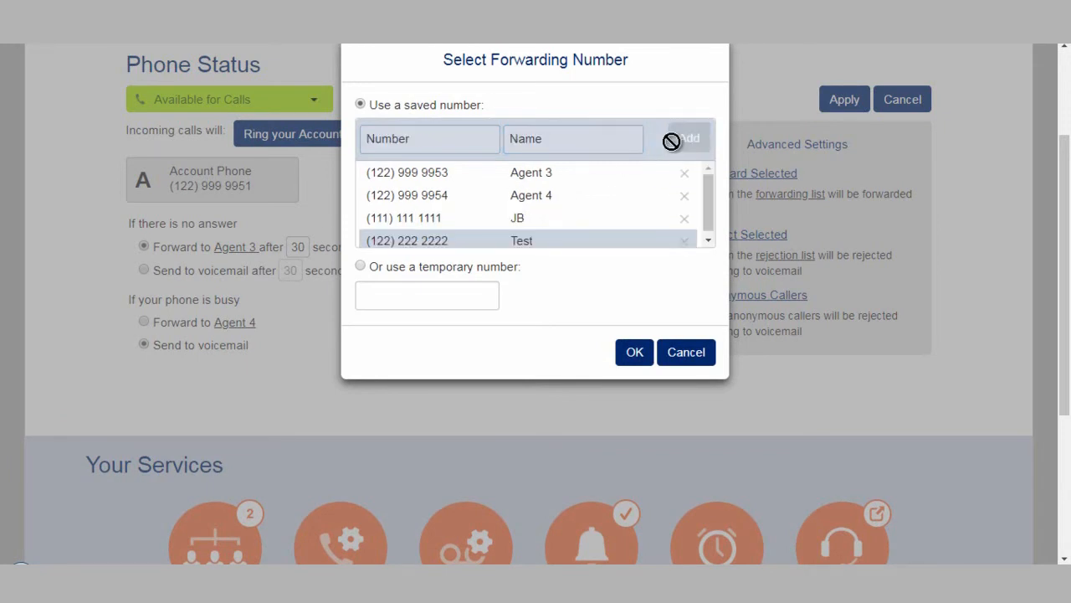
left_click(679, 353)
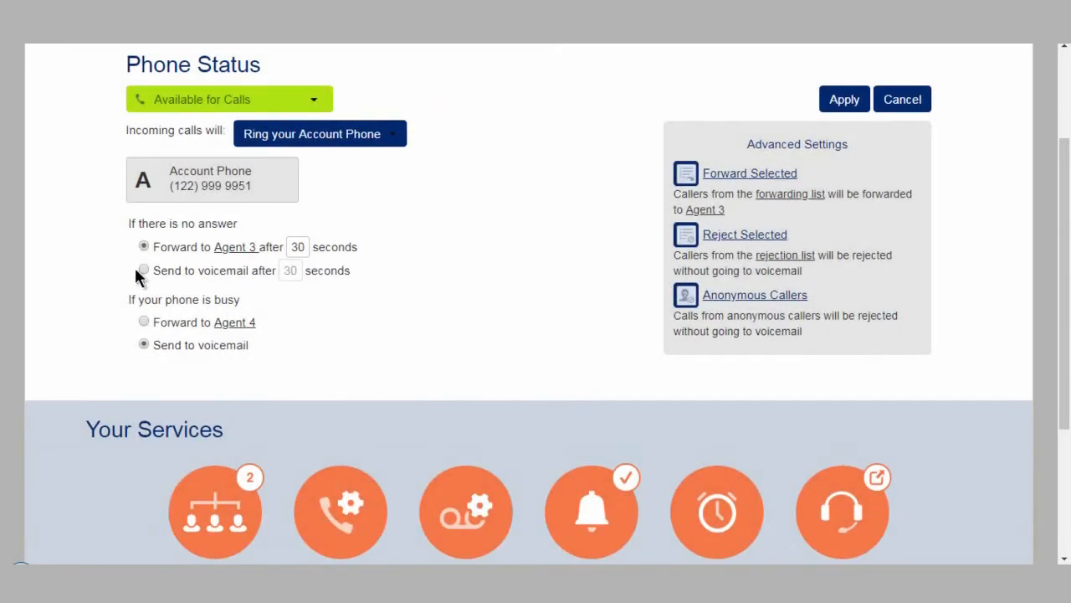
left_click(143, 269)
Set incoming calls to ring your phones in order and adjust the ring timing slots for Agent 3 and Agent 4
left_click(395, 140)
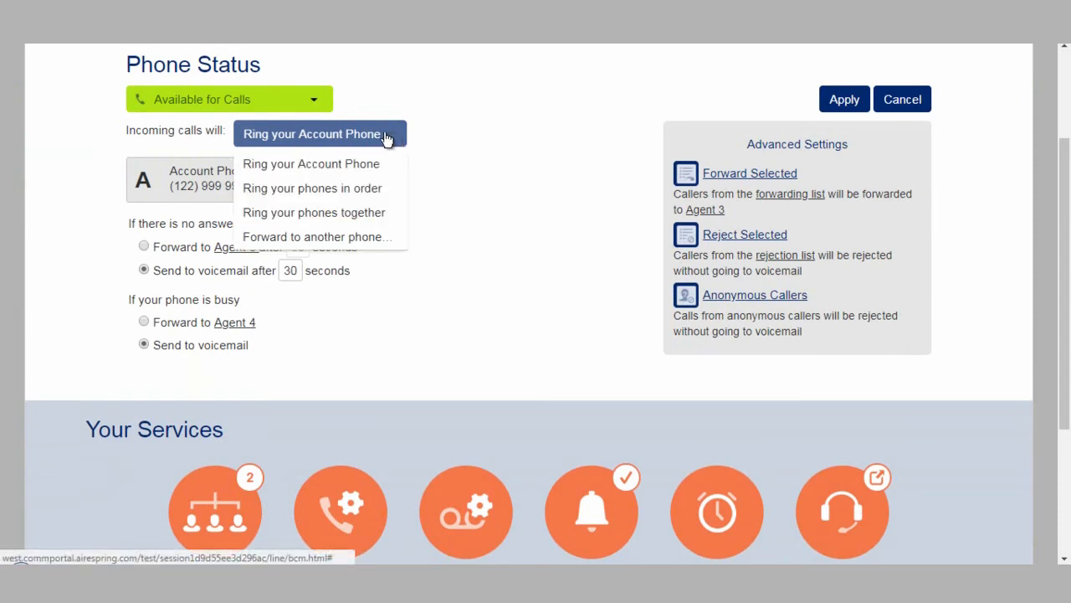
left_click(338, 191)
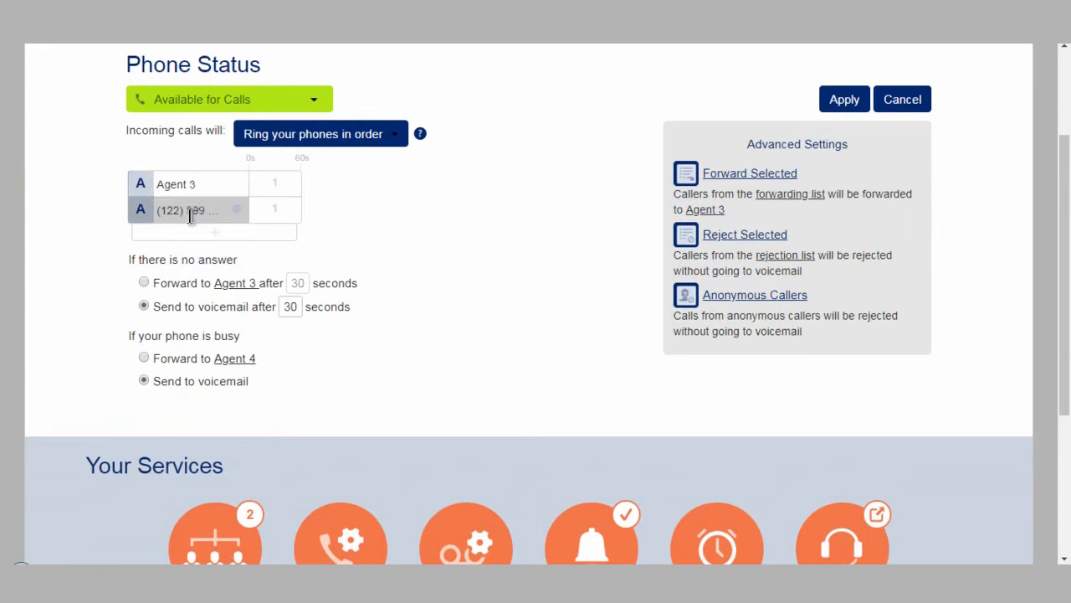
left_click(273, 195)
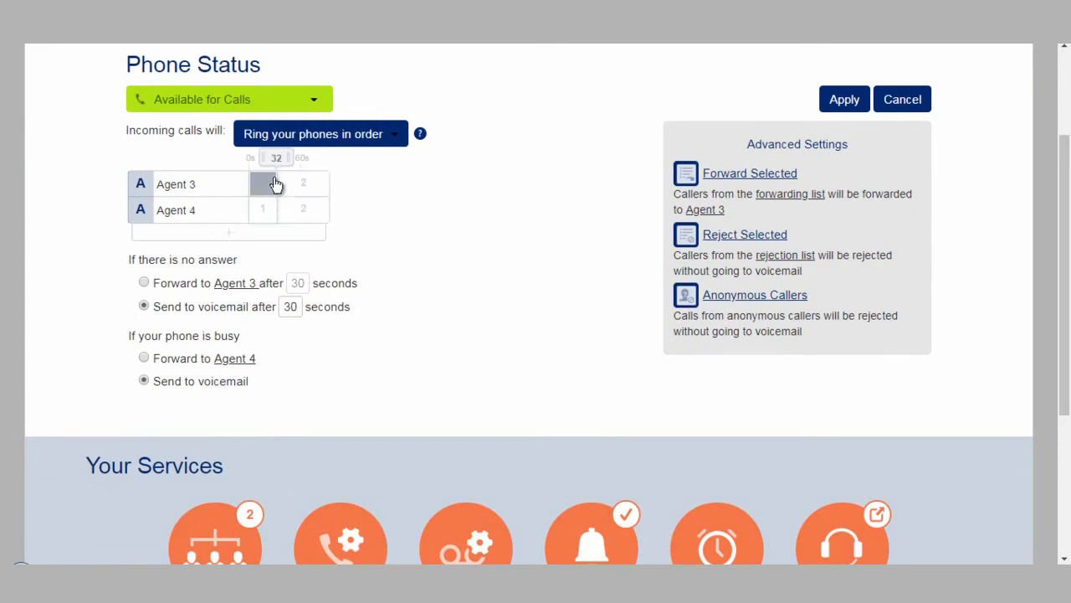
mouse_move(289, 162)
left_mouse_down()
mouse_move(304, 167)
mouse_move(287, 159)
left_mouse_up()
left_click(302, 214)
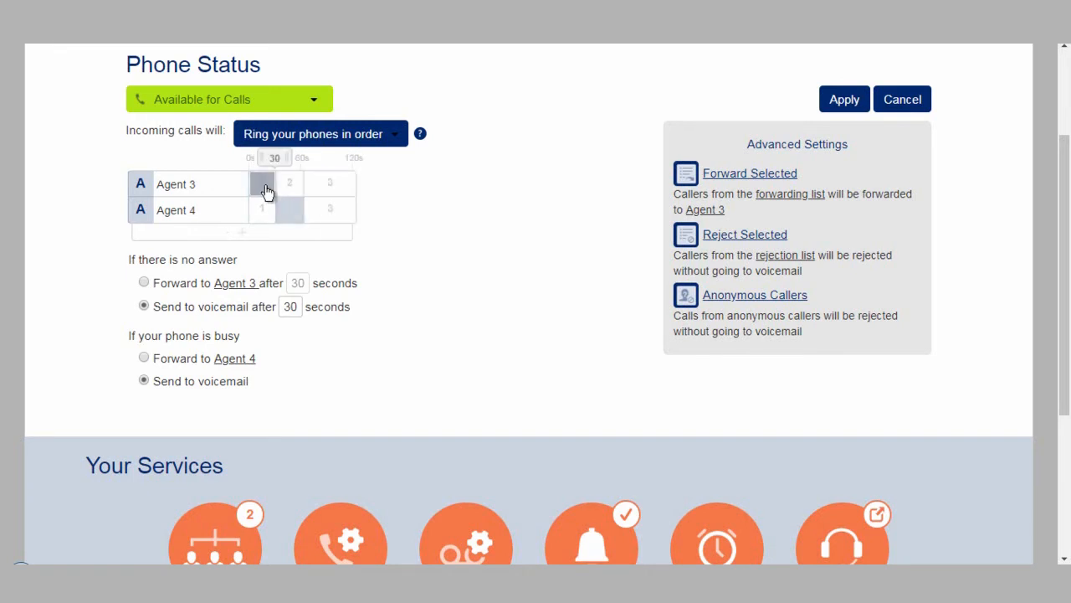
left_click(325, 186)
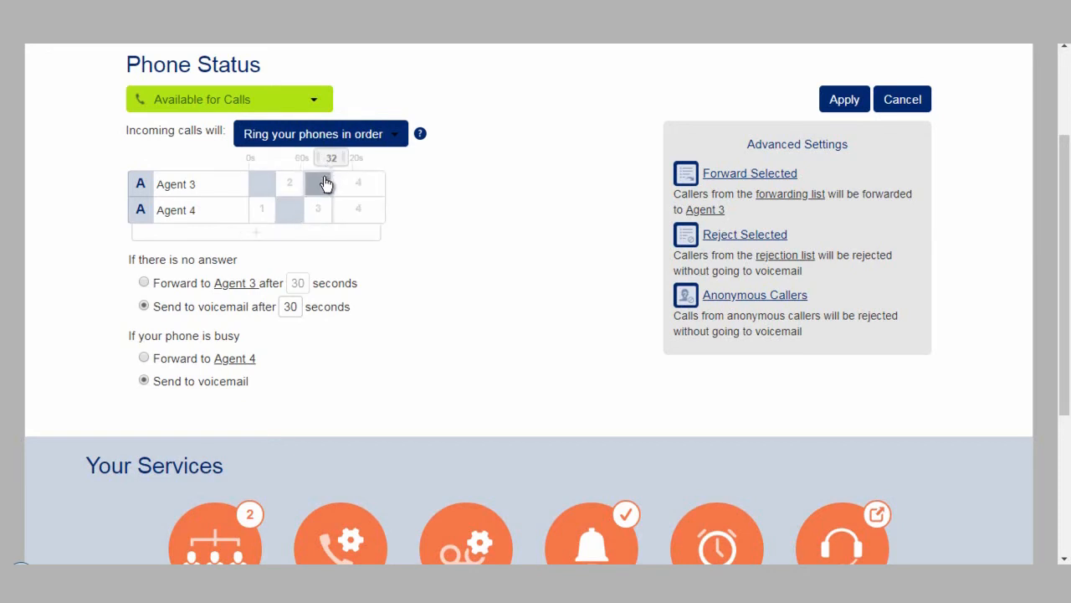
left_click(318, 215)
left_click_drag(345, 165, 353, 165)
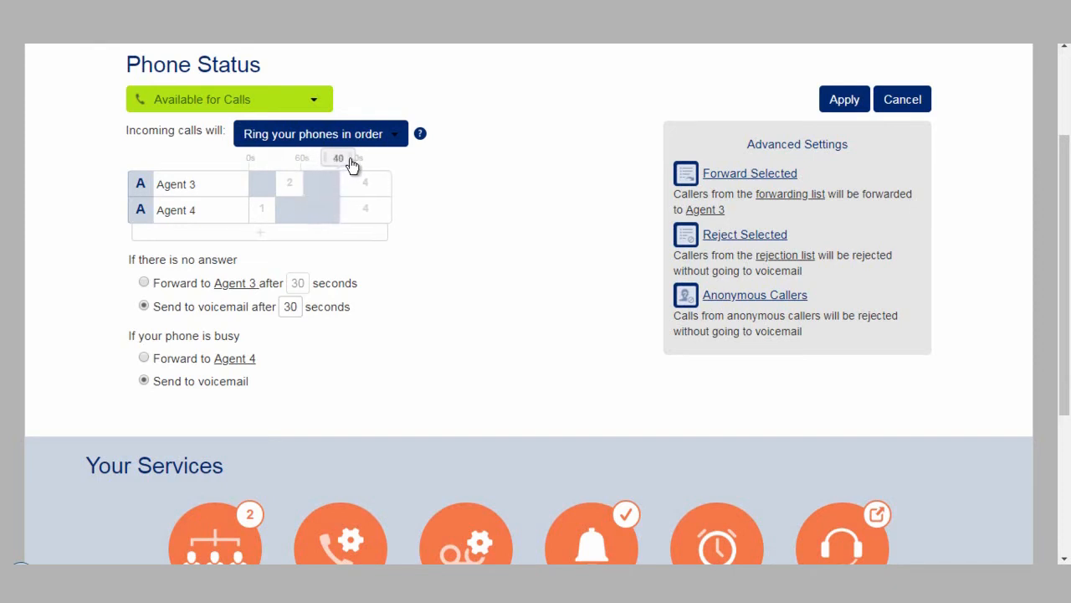
Add JB as a third phone in the ring sequence and adjust its ring timing
left_click(262, 234)
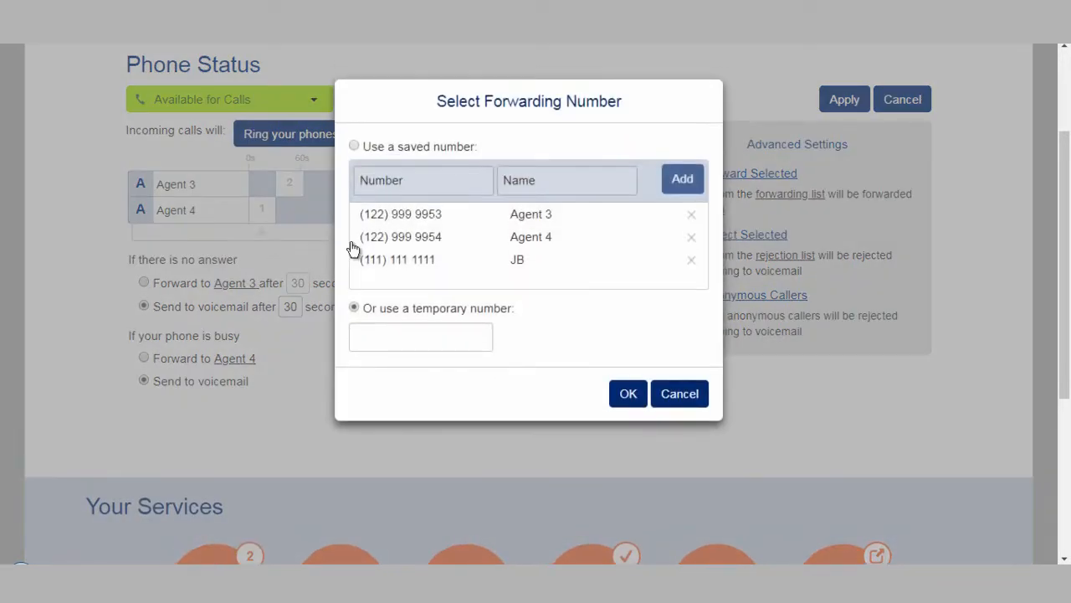
left_click(407, 261)
left_click(624, 393)
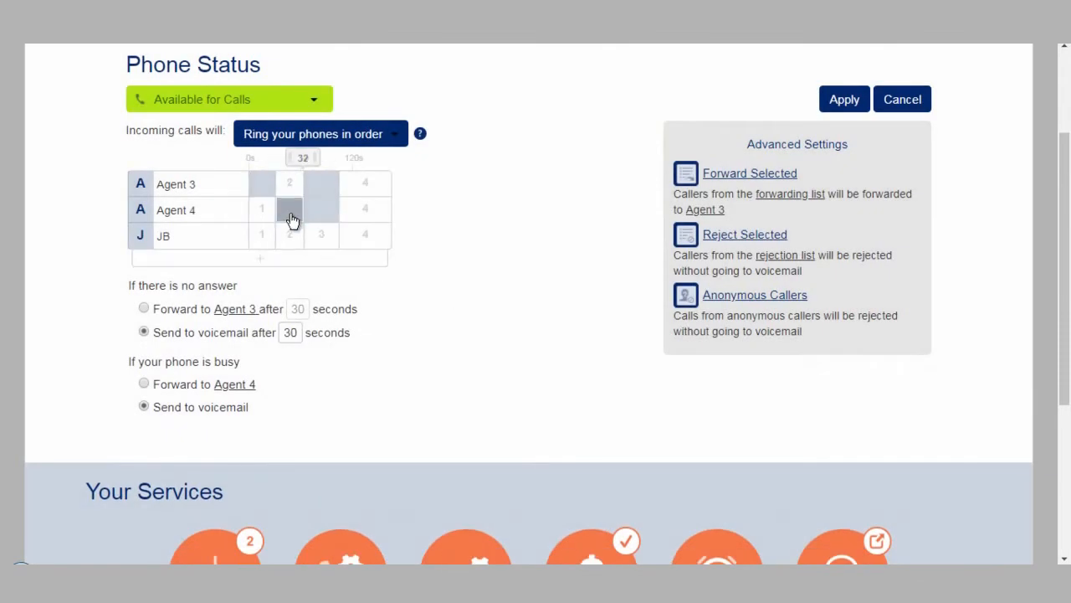
left_click(324, 242)
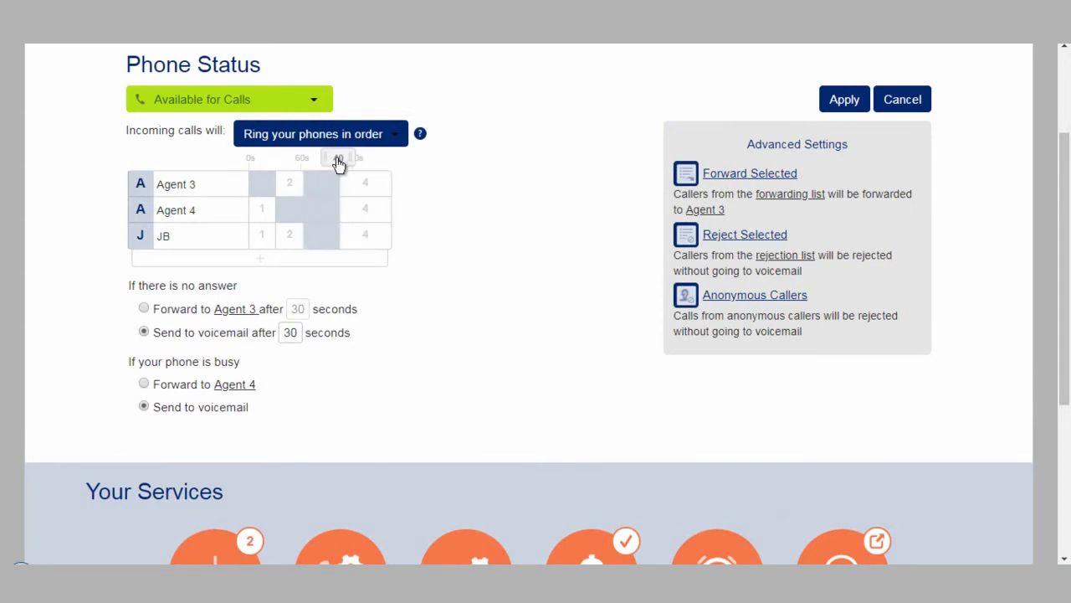
left_click_drag(349, 165, 340, 165)
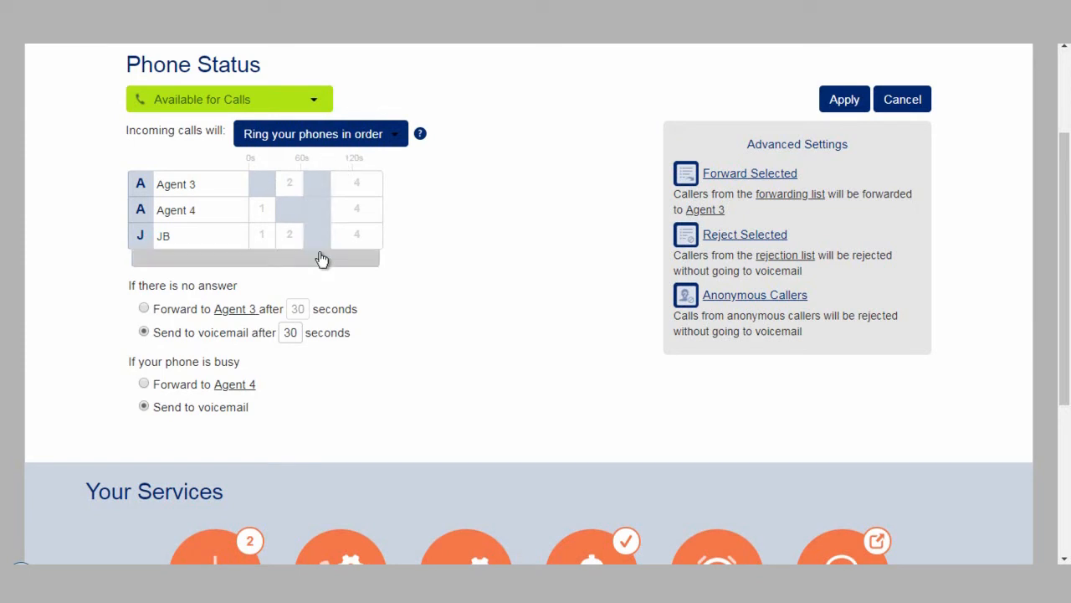
Change incoming calls to ring your phones together, then to Forward to another phone
left_click(394, 136)
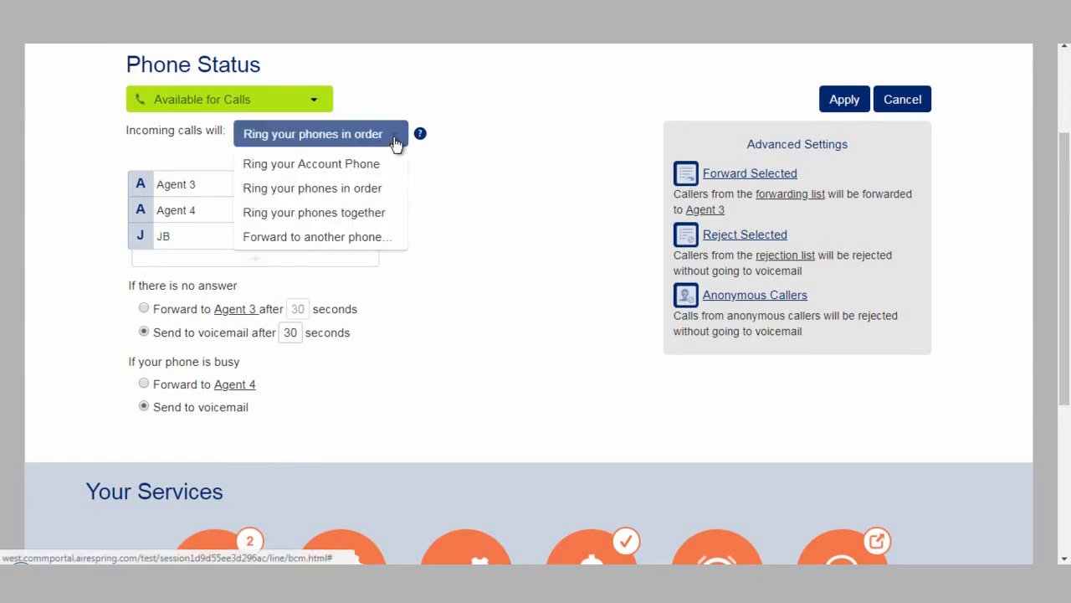
left_click(350, 214)
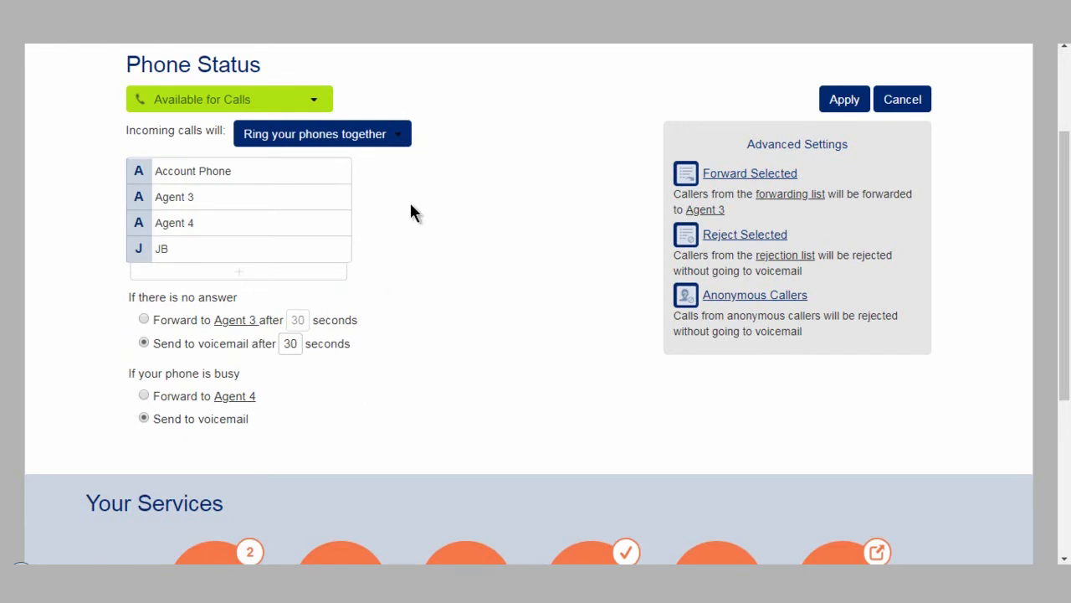
left_click(394, 140)
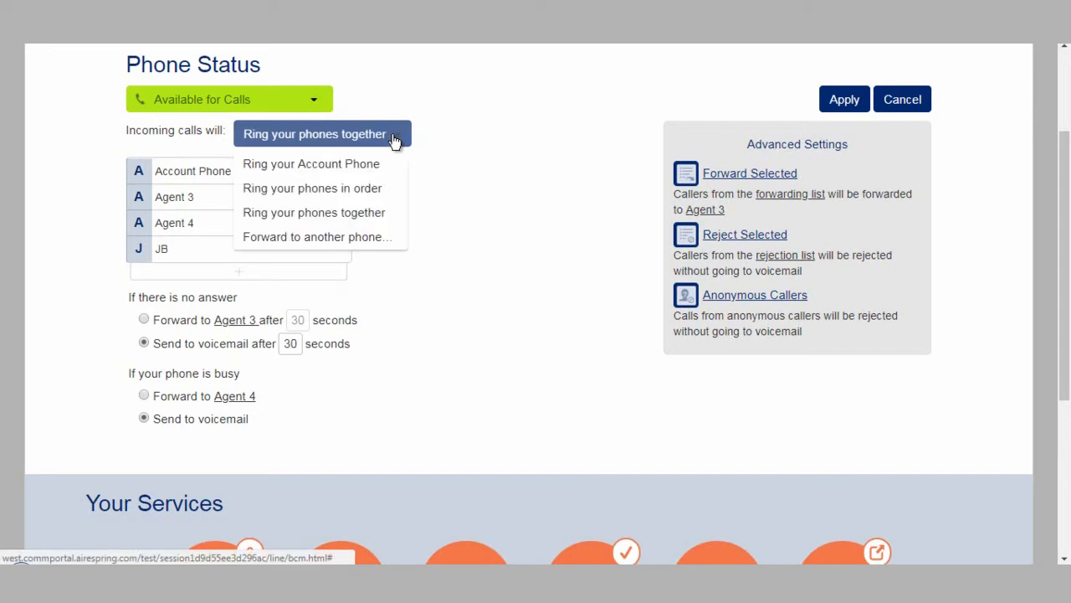
left_click(344, 239)
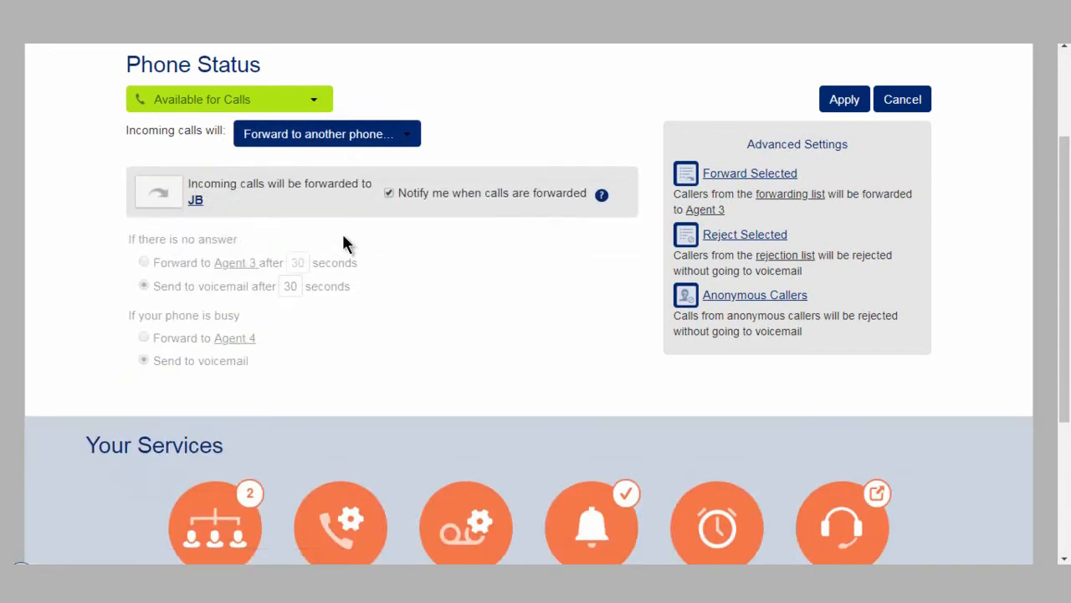
left_click(195, 191)
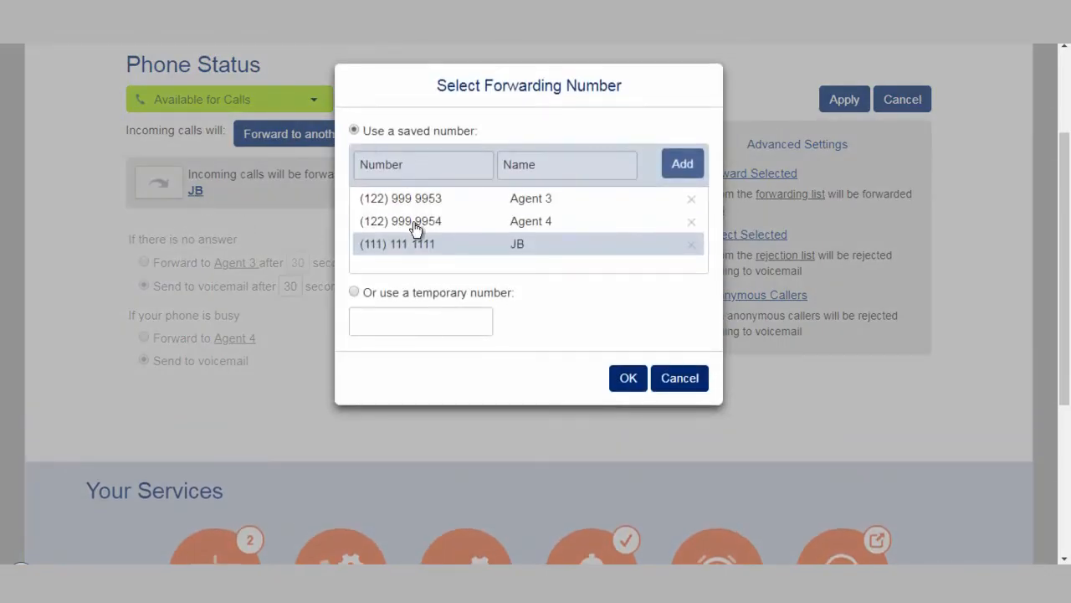
left_click(401, 203)
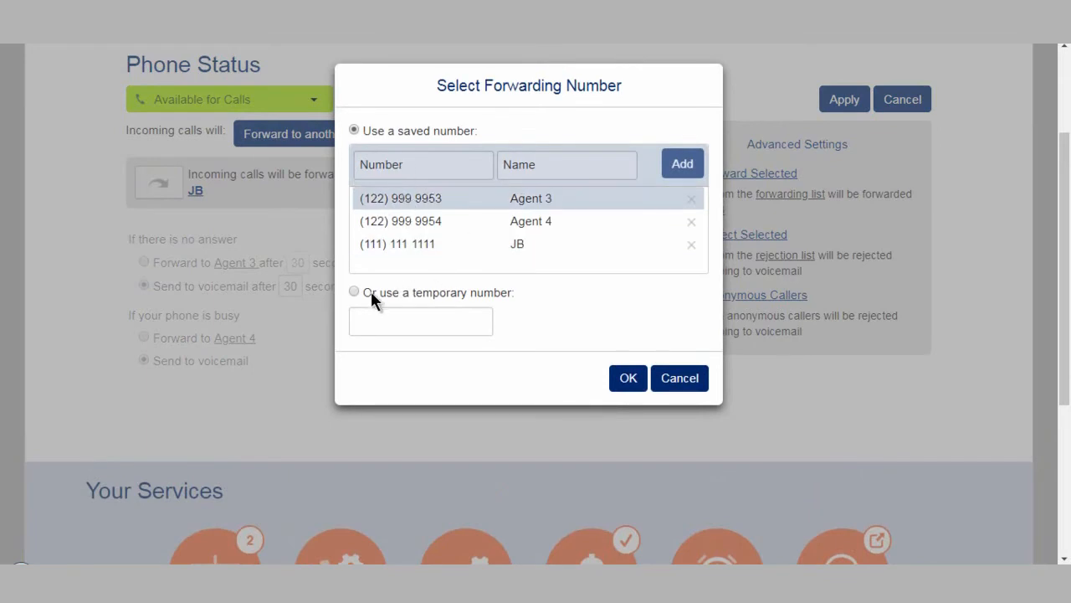
left_click(660, 371)
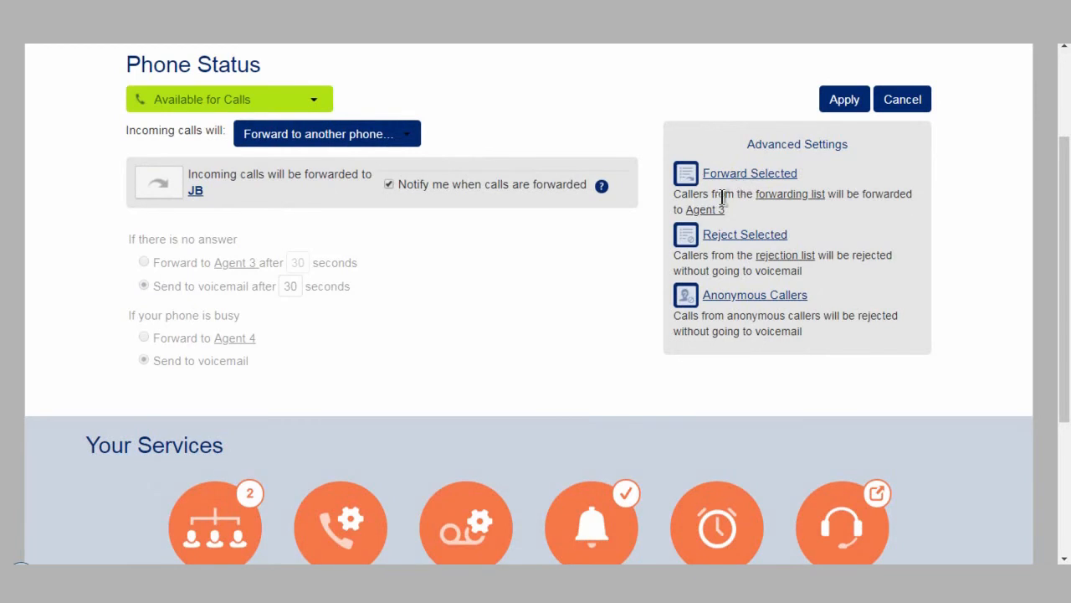
Review the selective call forwarding and call rejection screening lists
left_click(785, 194)
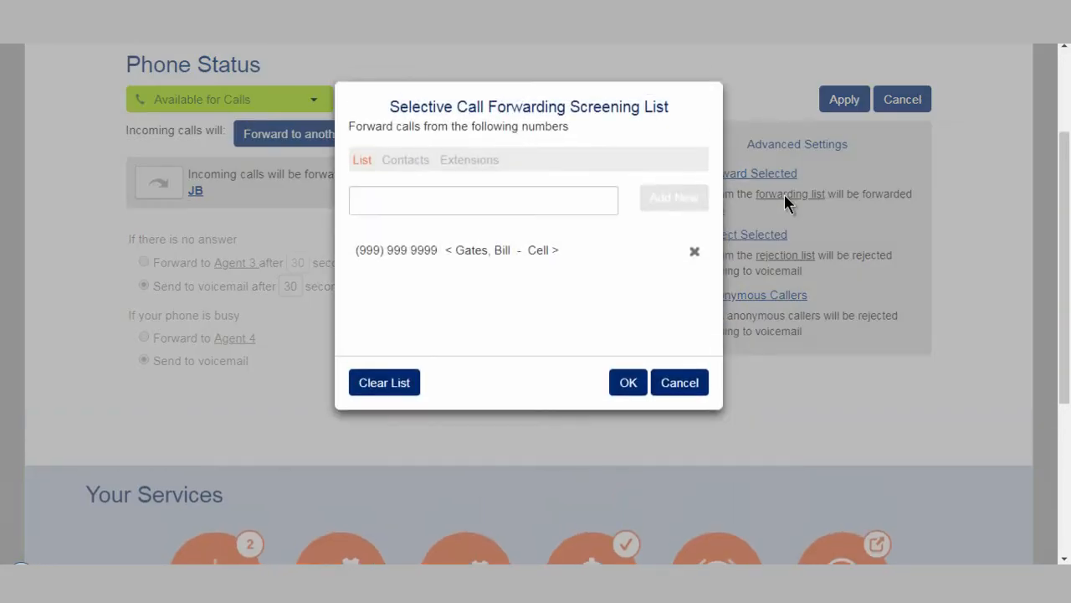
left_click(673, 373)
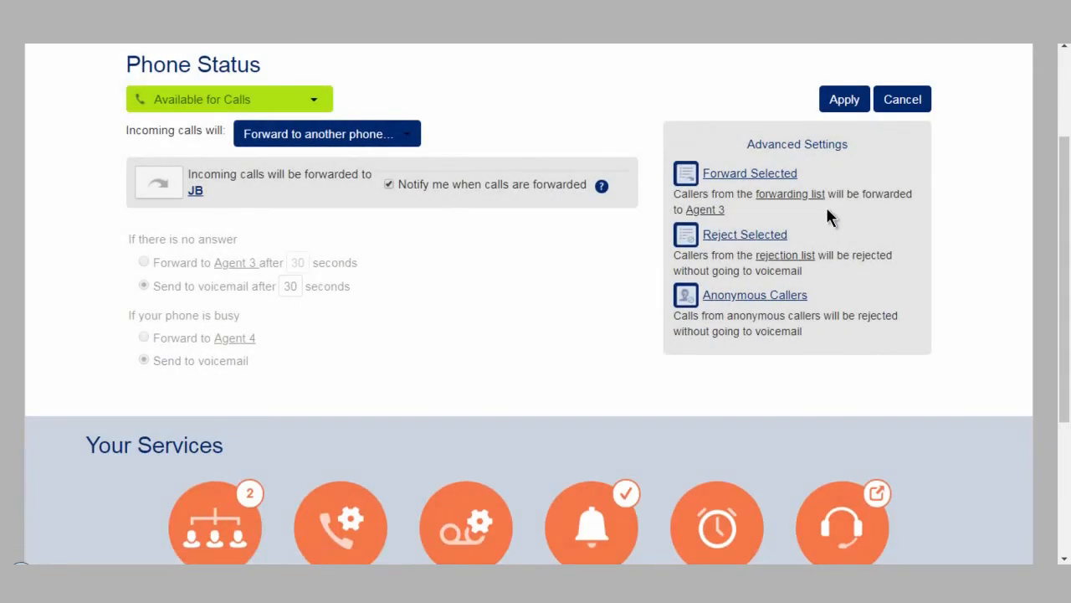
left_click(783, 194)
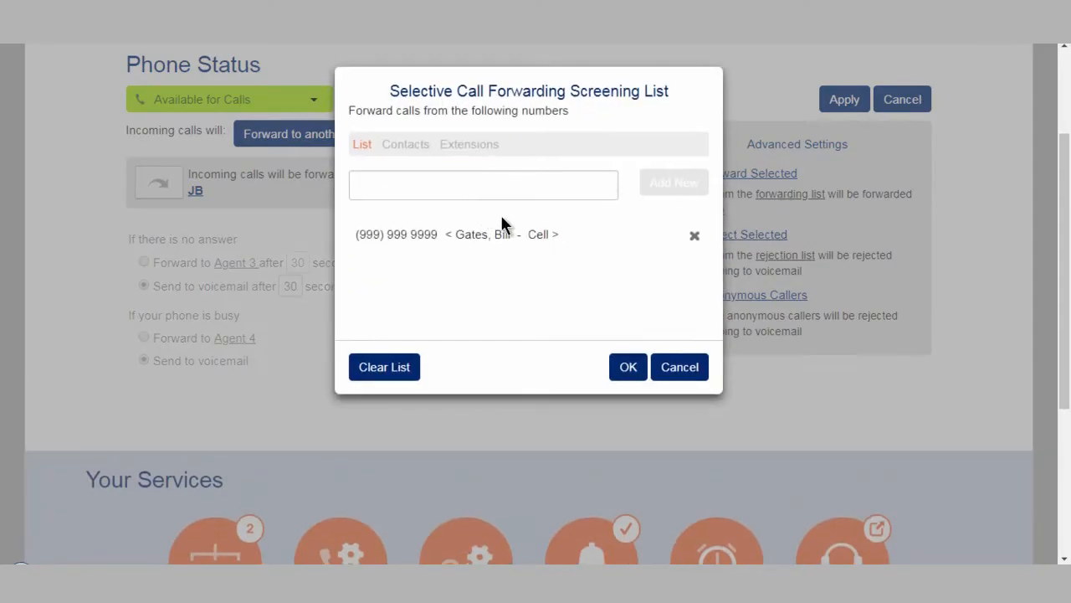
left_click(680, 367)
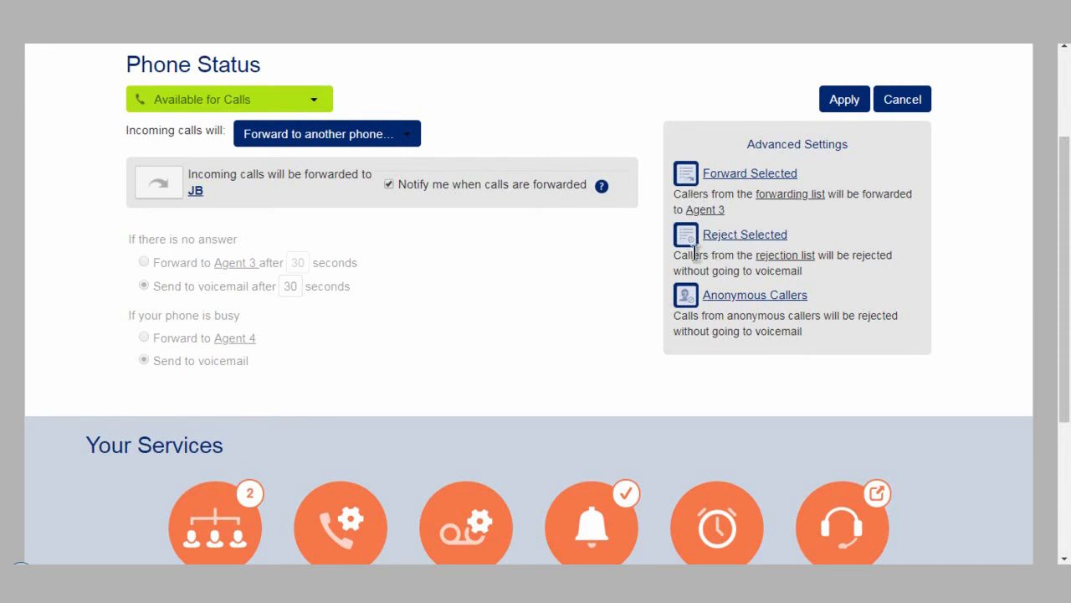
left_click(759, 255)
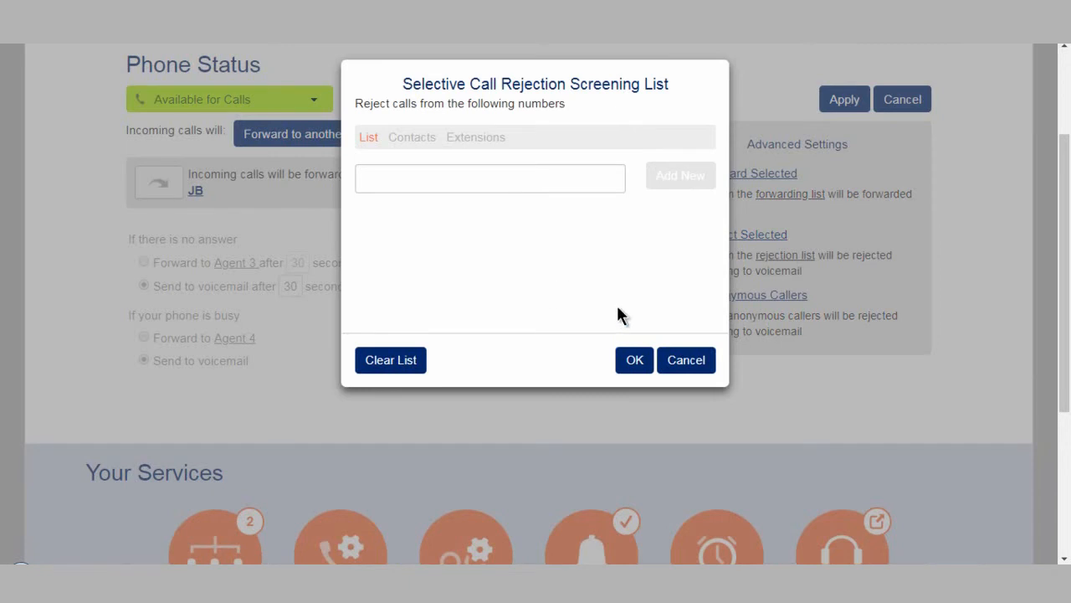
left_click(682, 360)
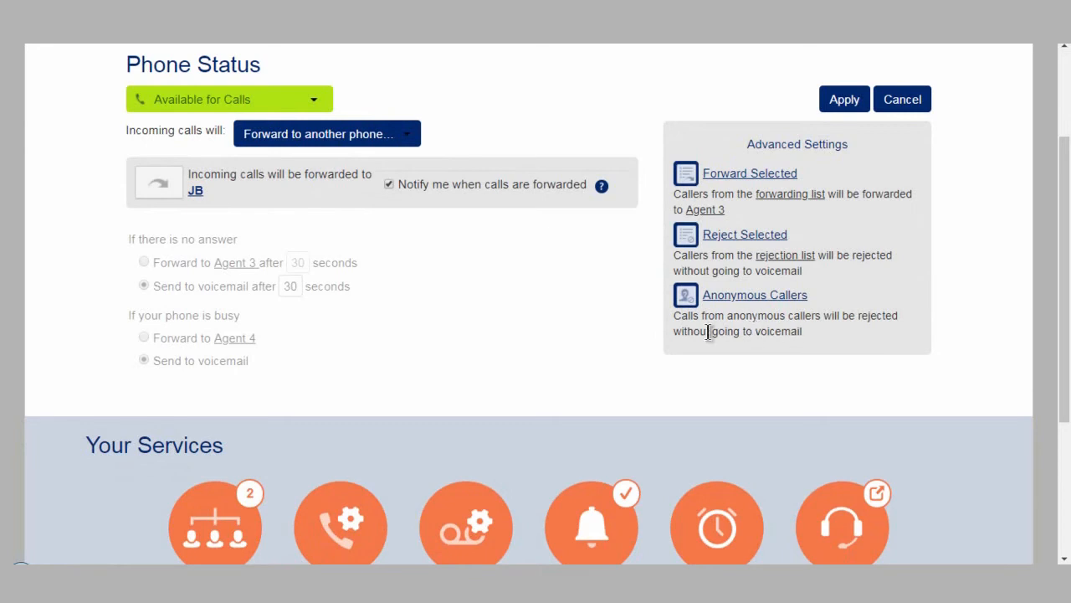
Discard the unsaved incoming call forwarding changes on the Phone Status panel
scroll(686, 335, "up", 3)
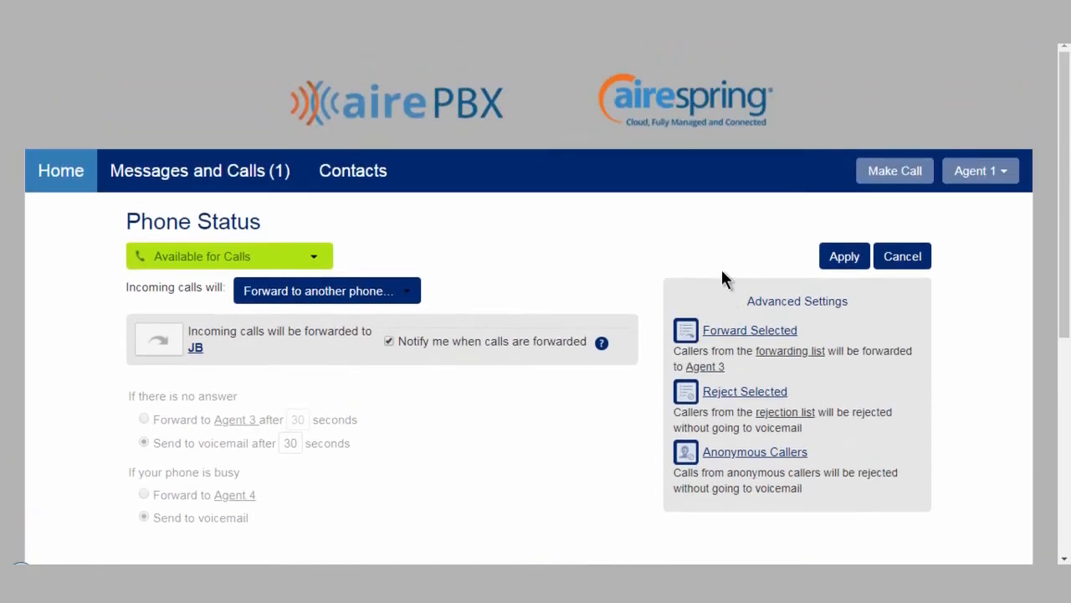
left_click(842, 261)
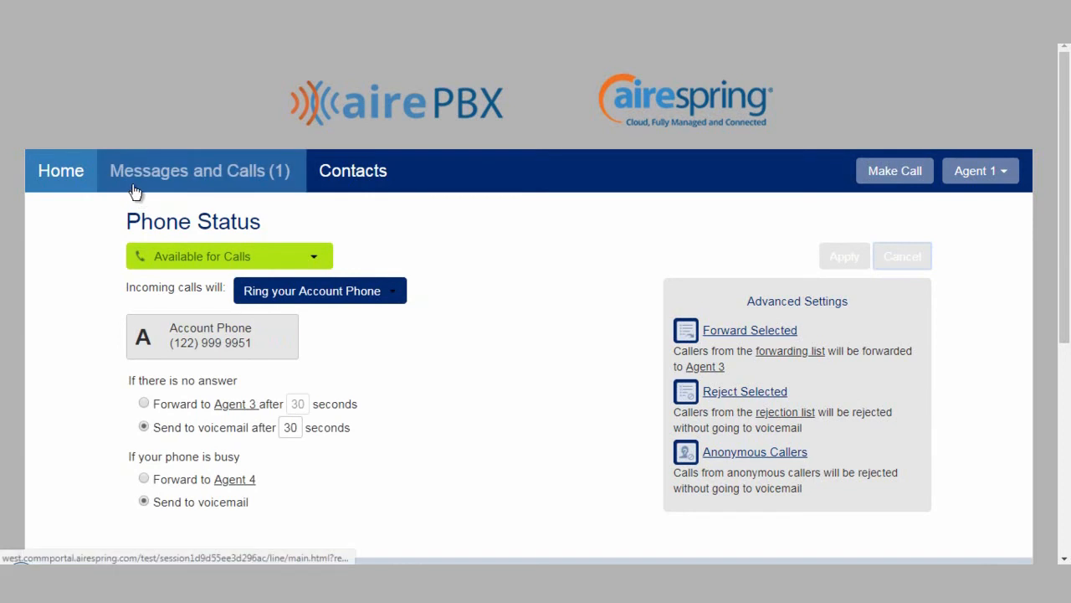
Open Messages and Calls and play back the new voicemail from Agent 3
left_click(280, 177)
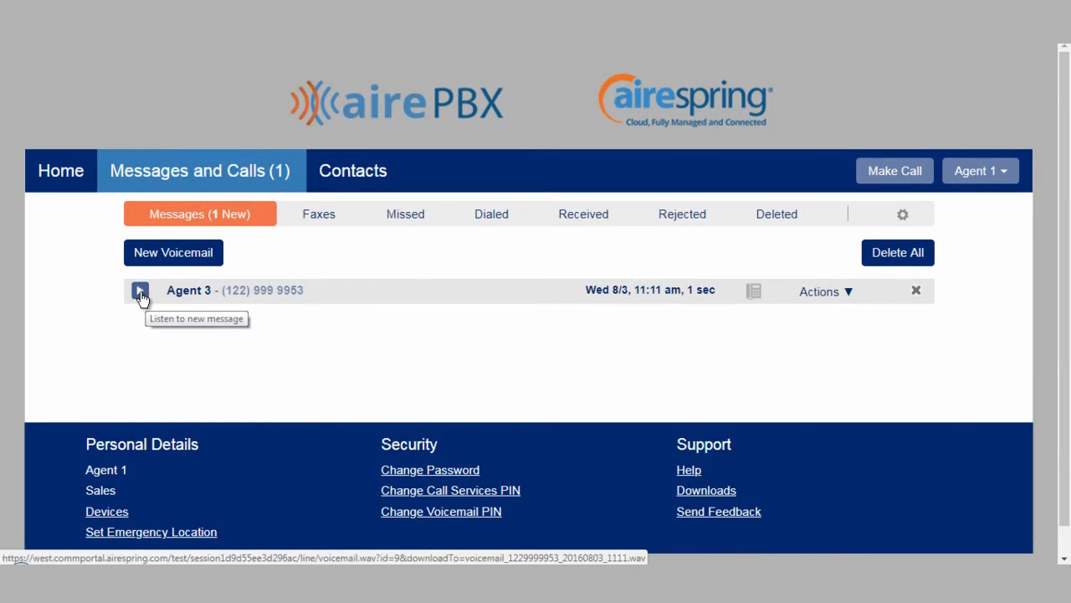
left_click(140, 292)
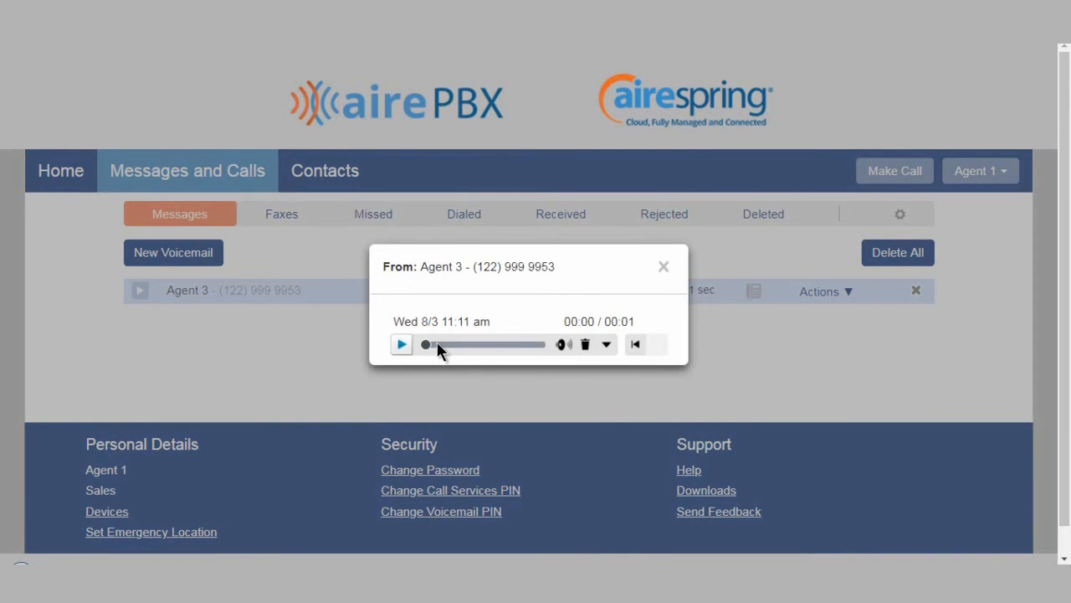
left_click(404, 345)
left_click_drag(424, 344, 452, 345)
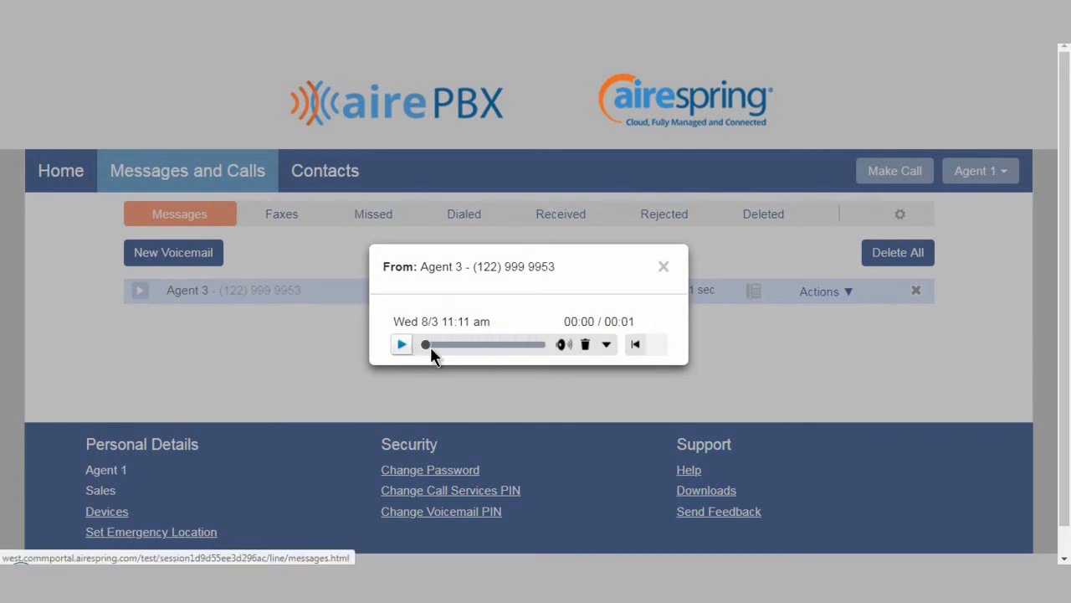
mouse_move(564, 350)
Delete the voicemail message from Agent 3
left_click(607, 348)
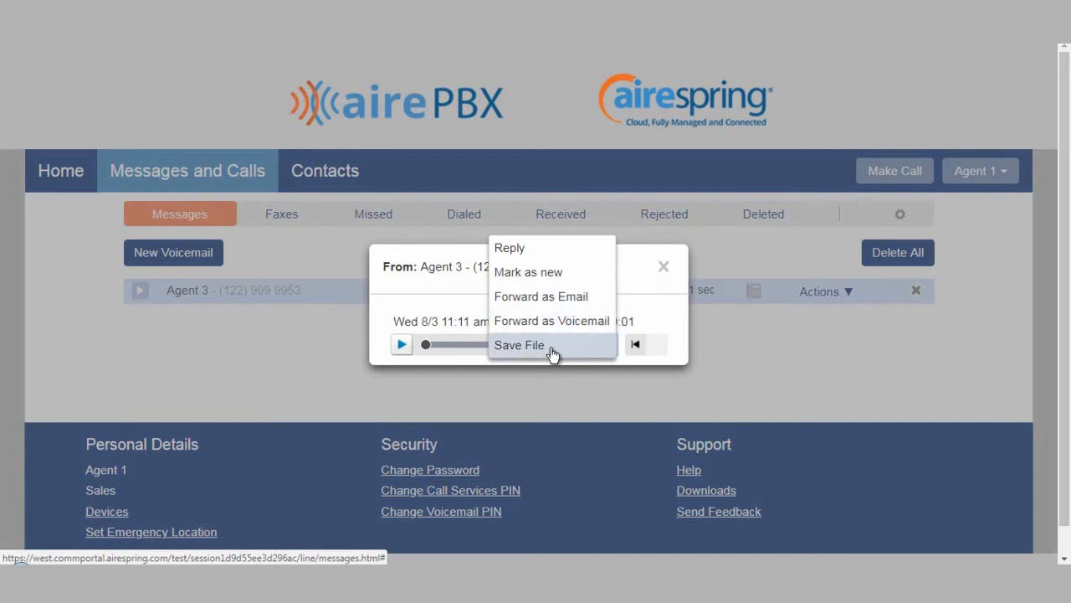
left_click(643, 300)
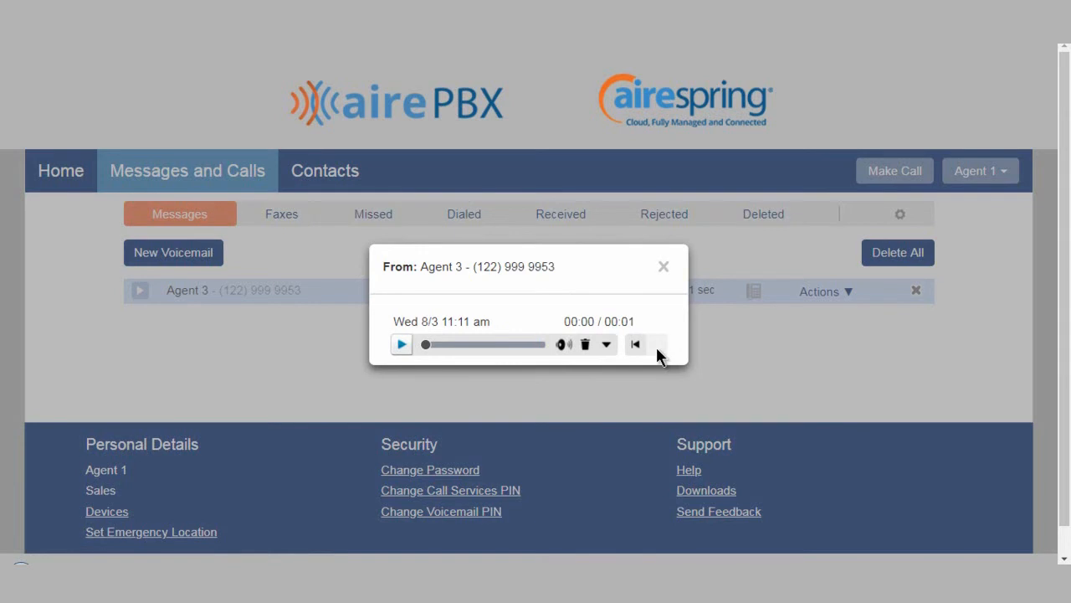
left_click(585, 345)
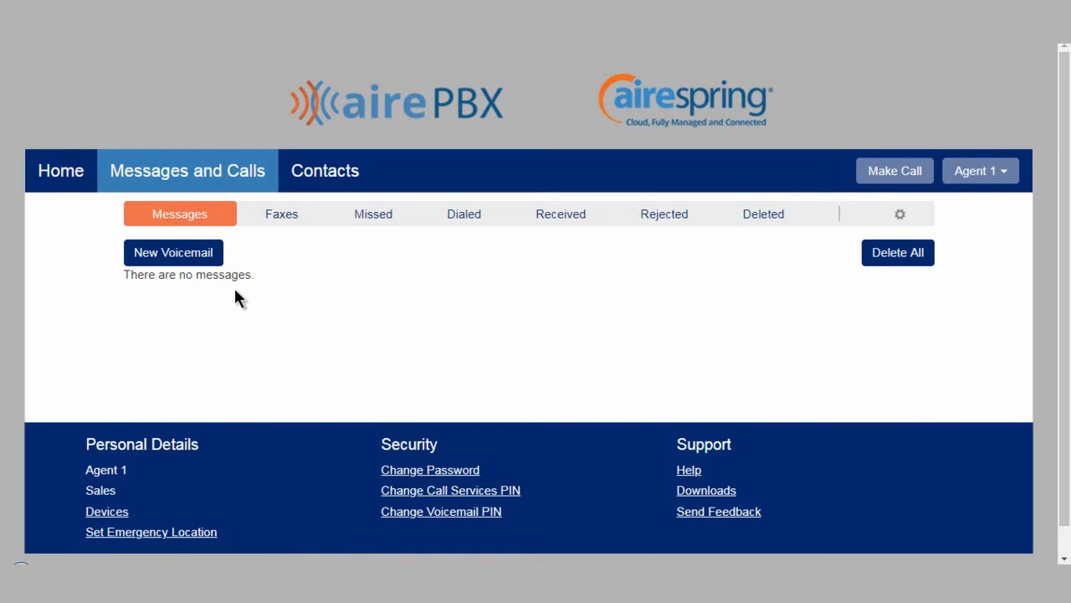
Check the deleted voicemail's Restore and Delete Permanently options in the Deleted list
left_click(764, 216)
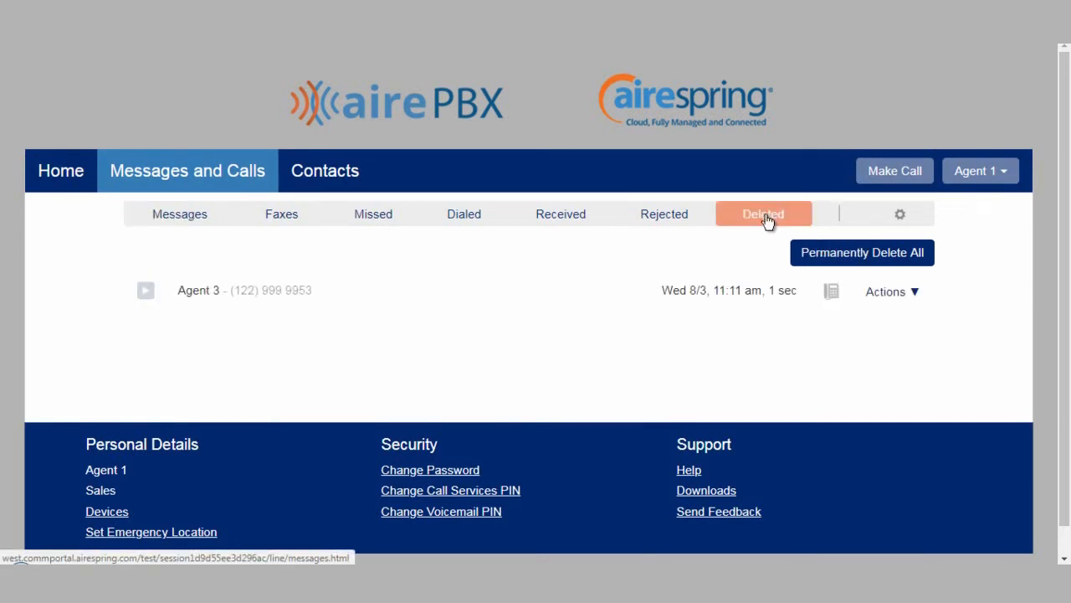
left_click(888, 289)
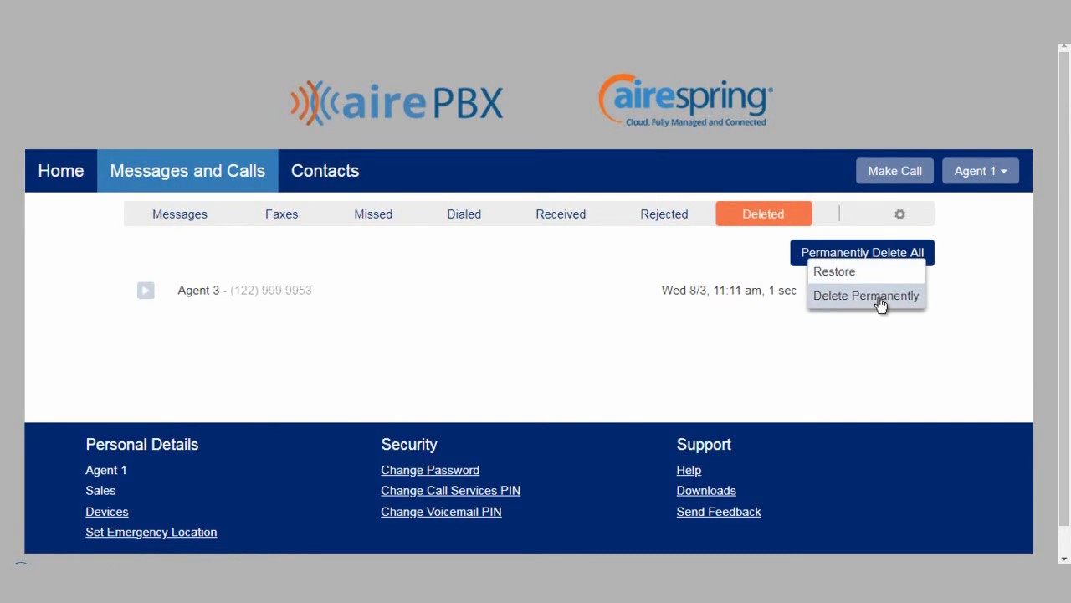
left_click(284, 219)
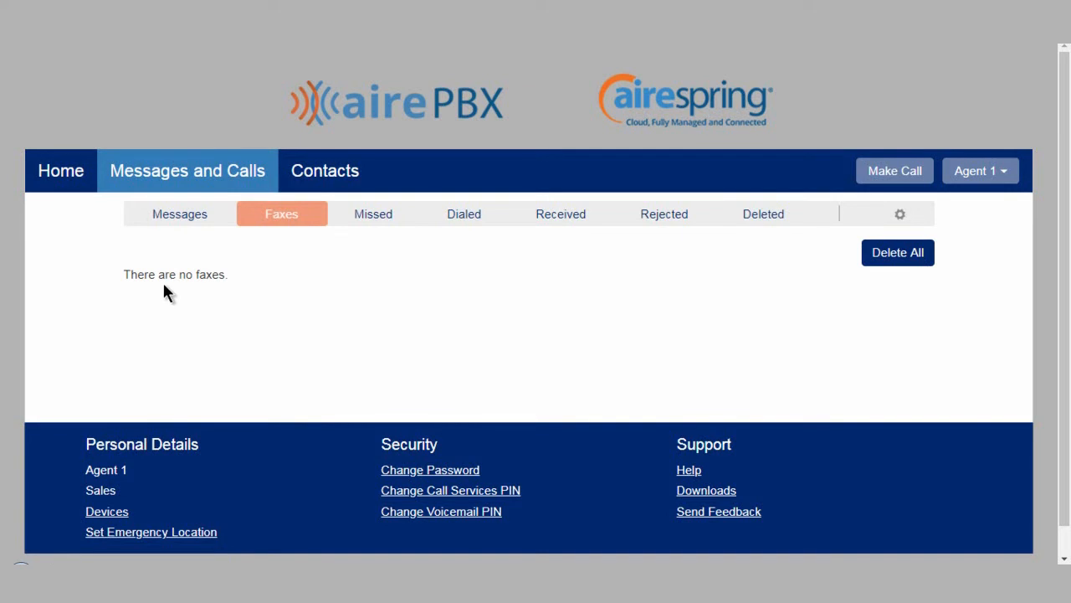
Browse the Messages, Faxes, Missed, Dialed, Received and Rejected call history lists
left_click(181, 221)
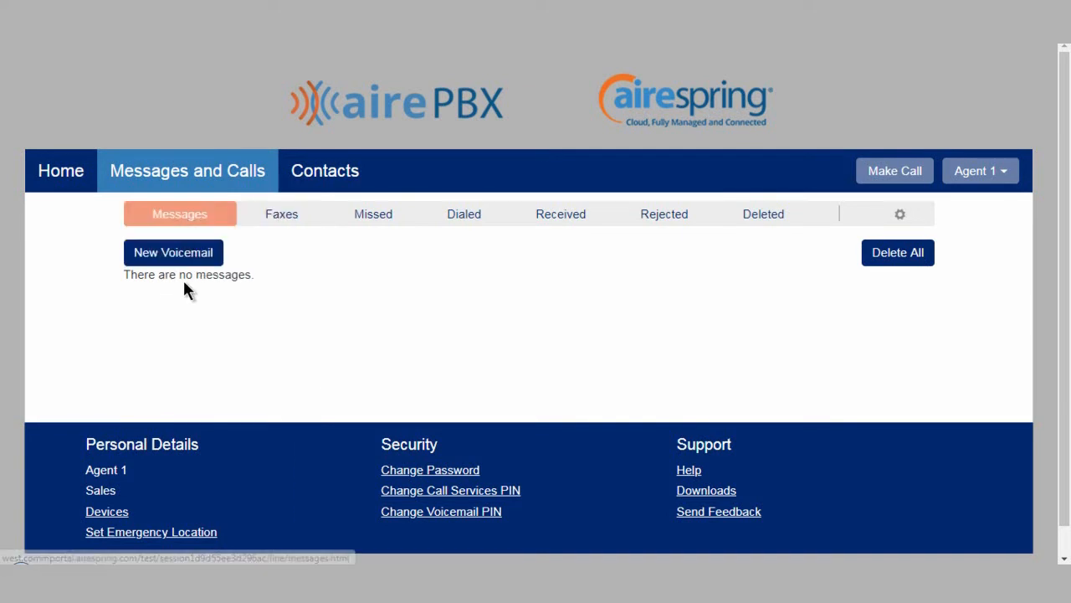
left_click(276, 219)
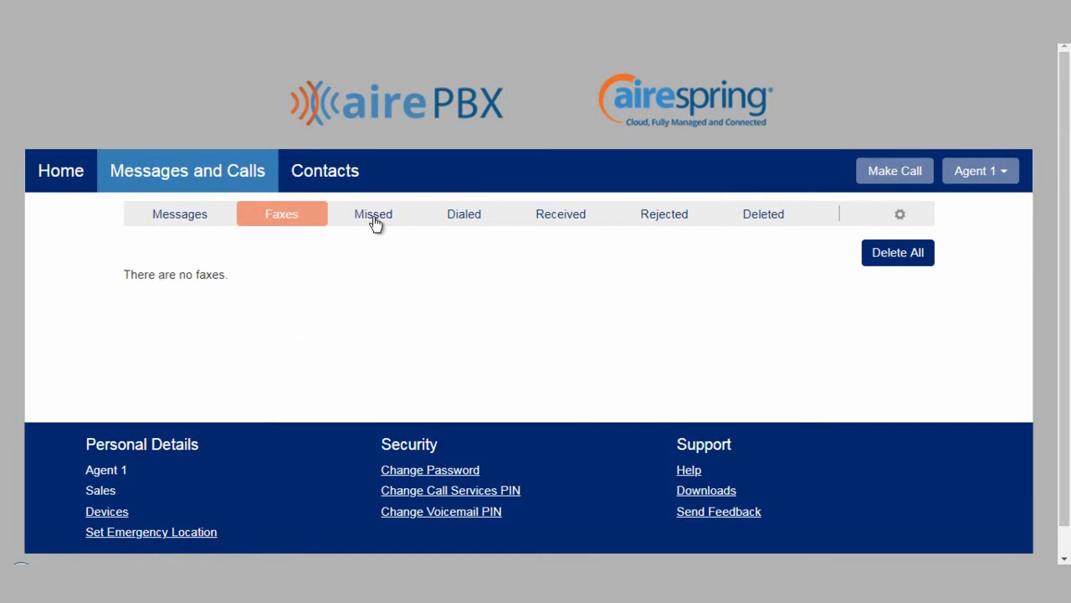
left_click(371, 215)
left_click(466, 216)
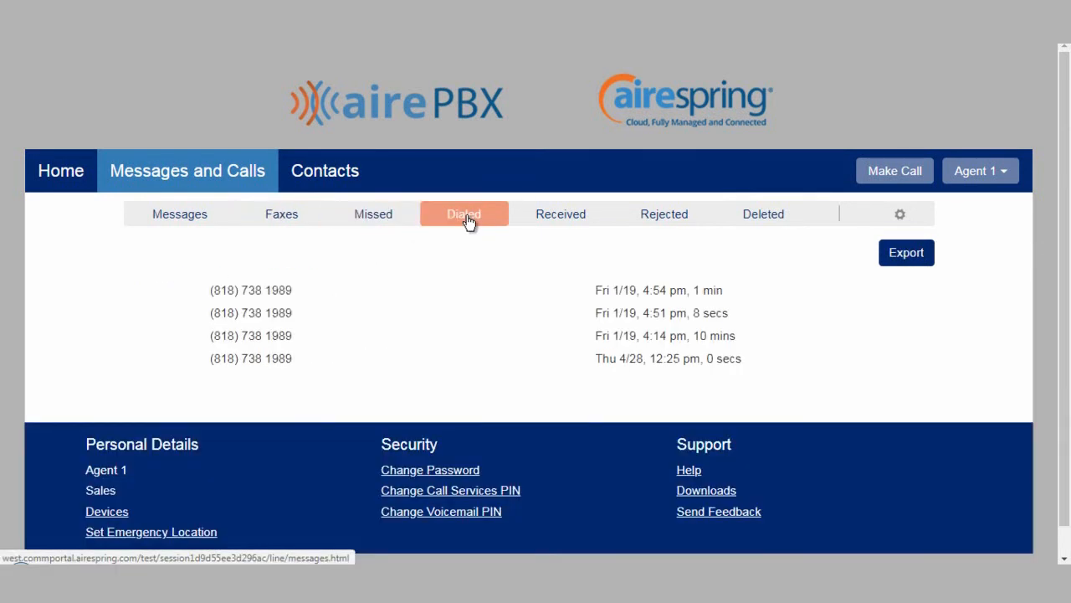
left_click(559, 219)
left_click(667, 219)
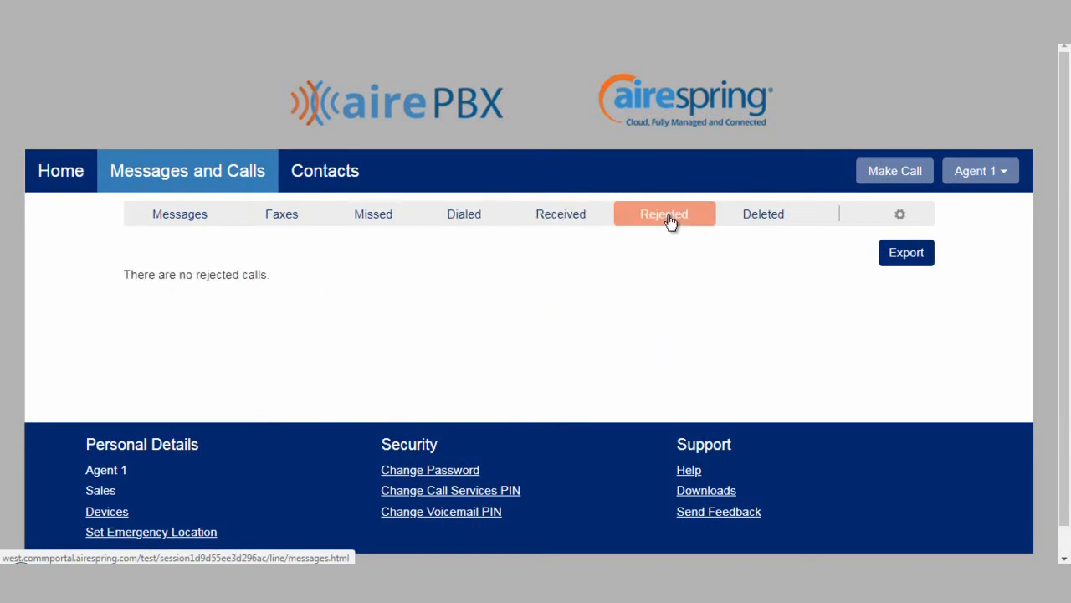
left_click(904, 255)
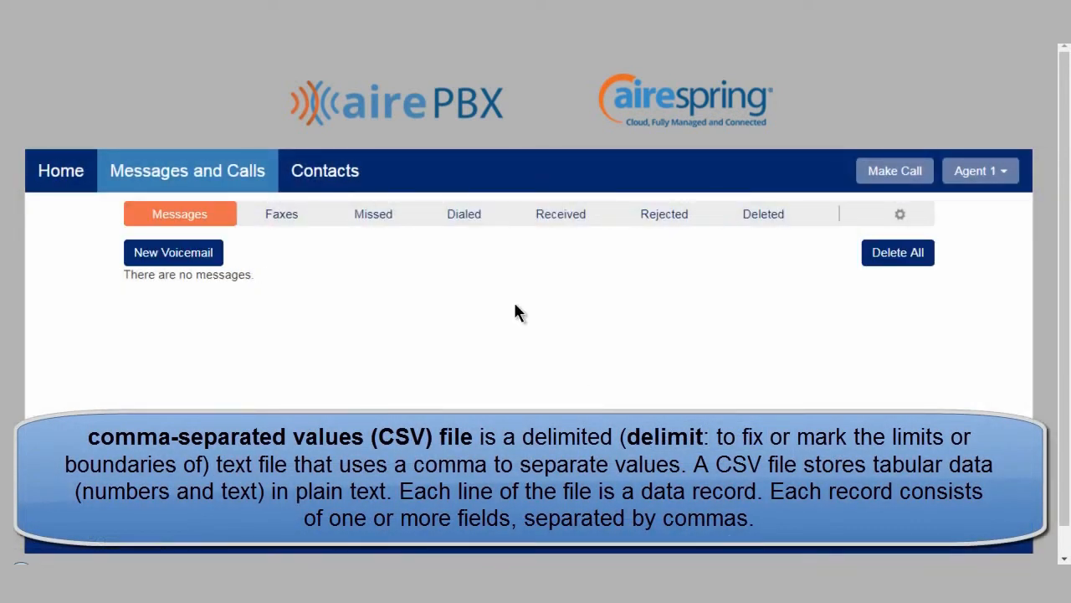
Open Contacts and review the new contact form's fields without saving it
left_click(330, 171)
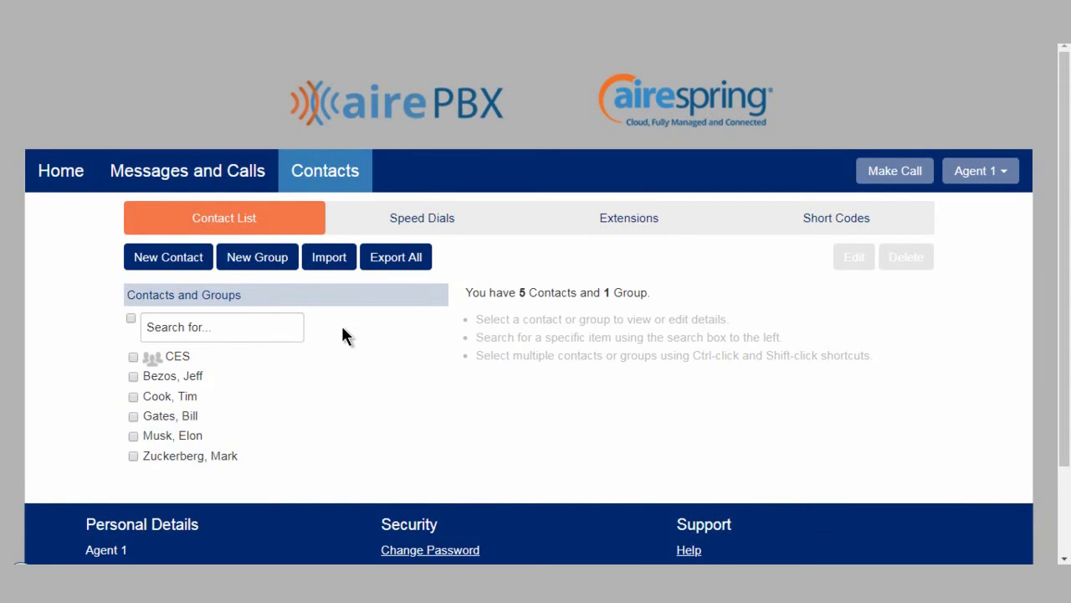
left_click(170, 259)
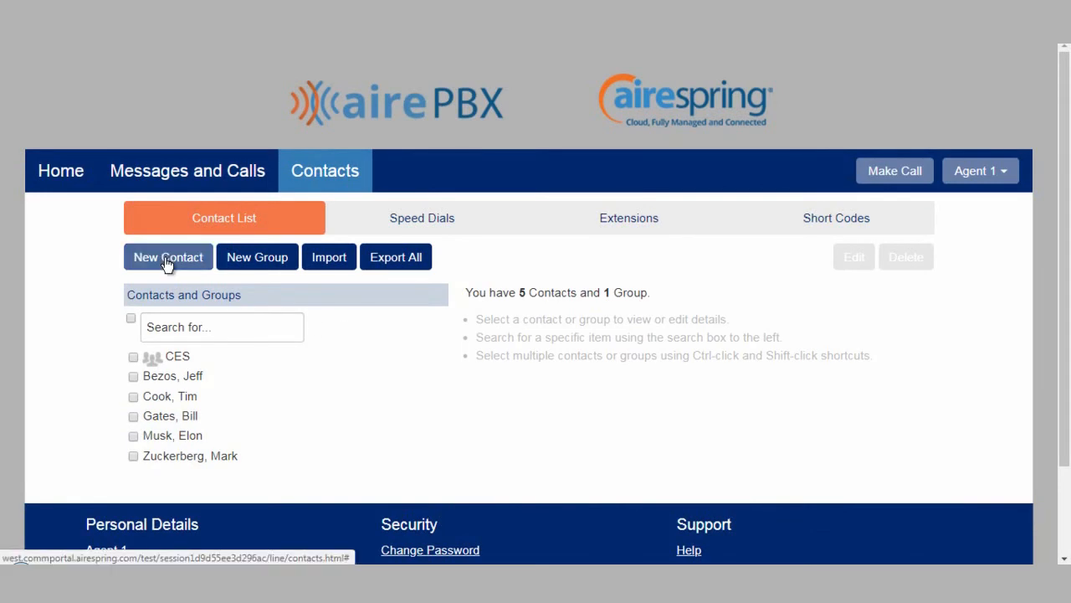
scroll(626, 343, "down", 5)
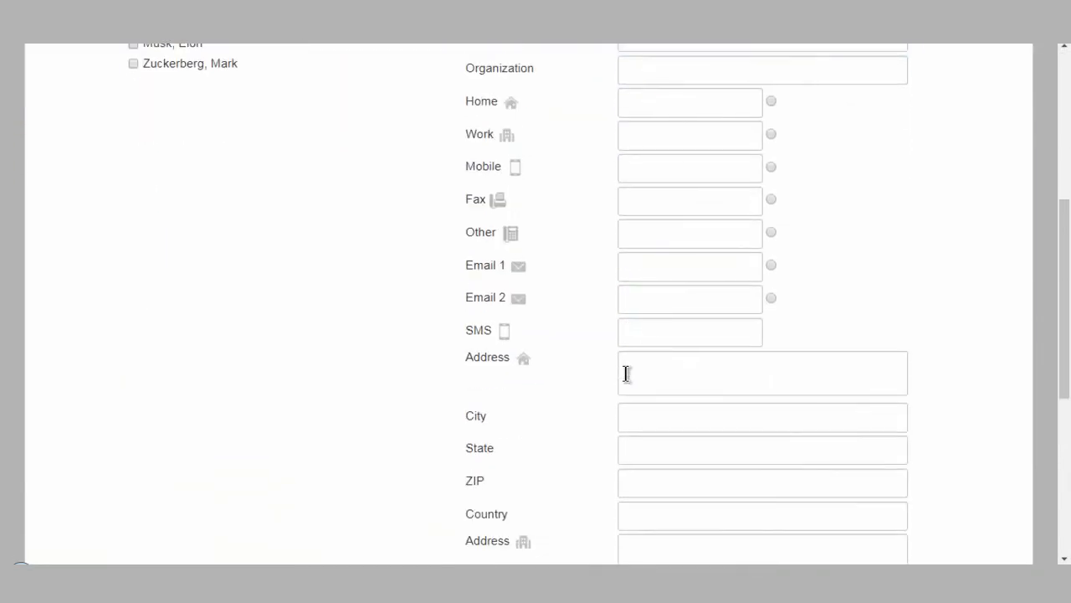
scroll(627, 373, "up", 5)
left_click(919, 261)
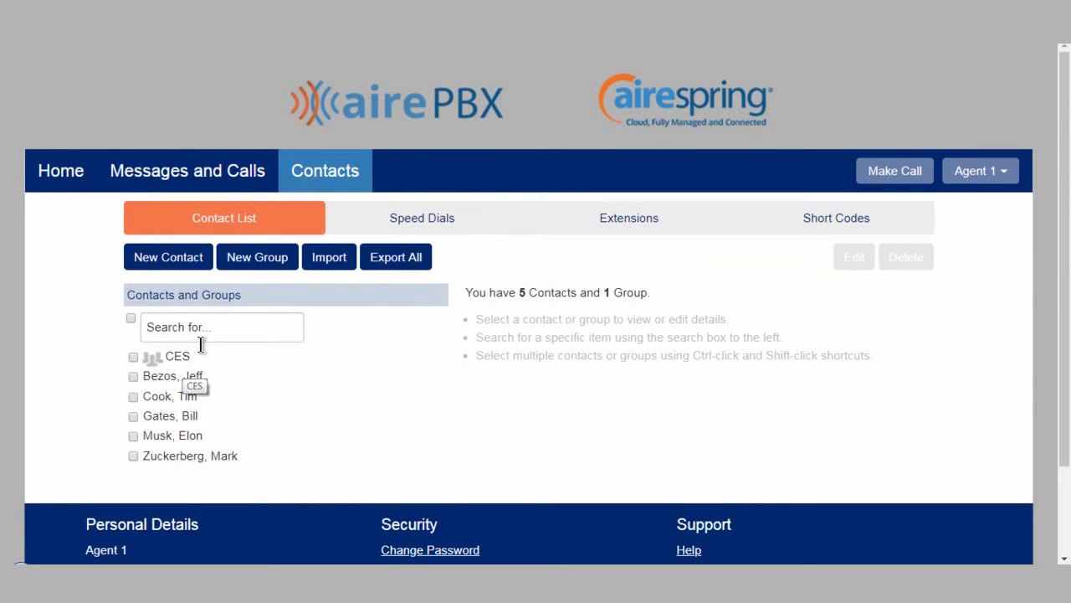
Create a contact group named Test with Tim Cook and Bill Gates as members
left_click(251, 268)
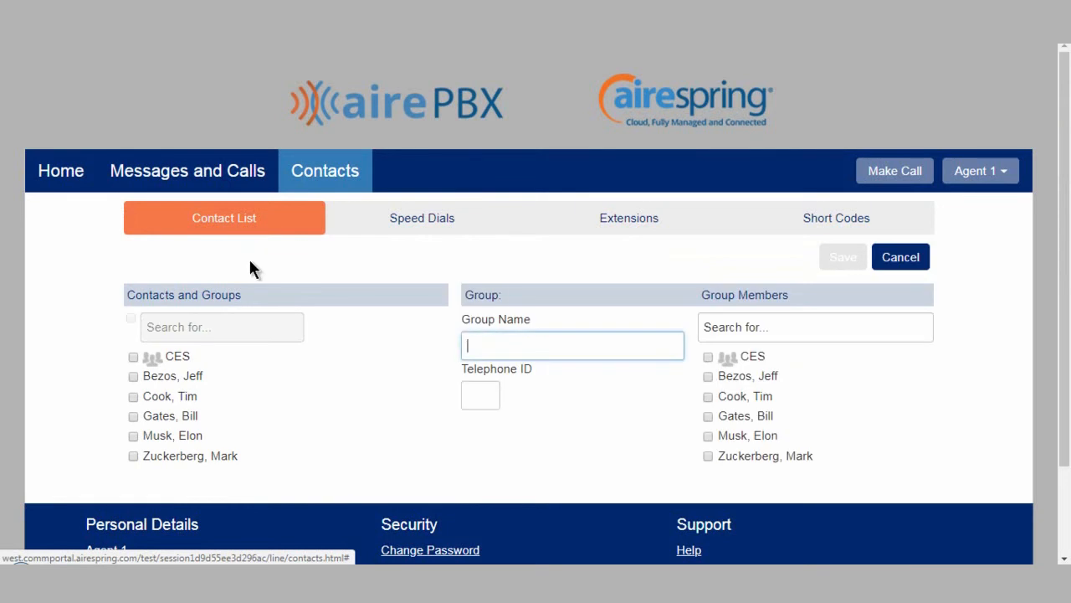
type("Test")
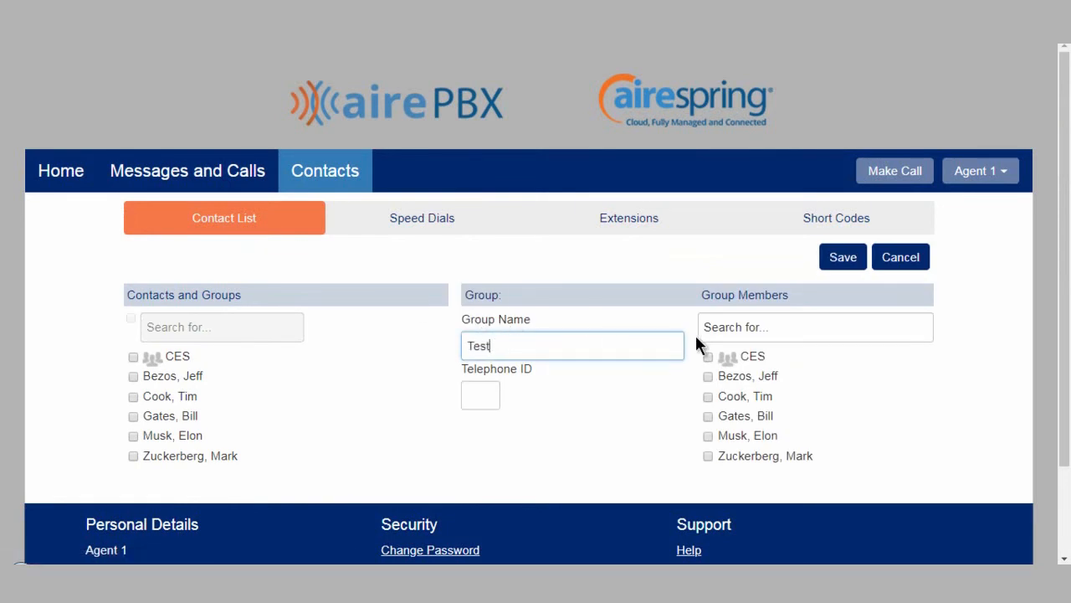
left_click(708, 397)
left_click(708, 416)
left_click(842, 258)
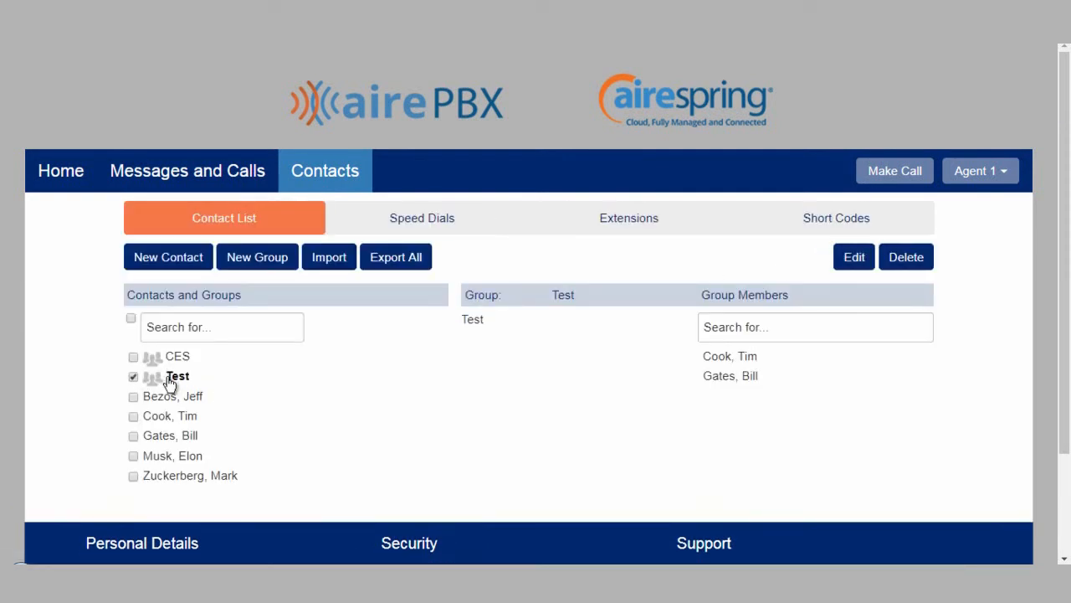
left_click(133, 378)
left_click(133, 377)
left_click(412, 229)
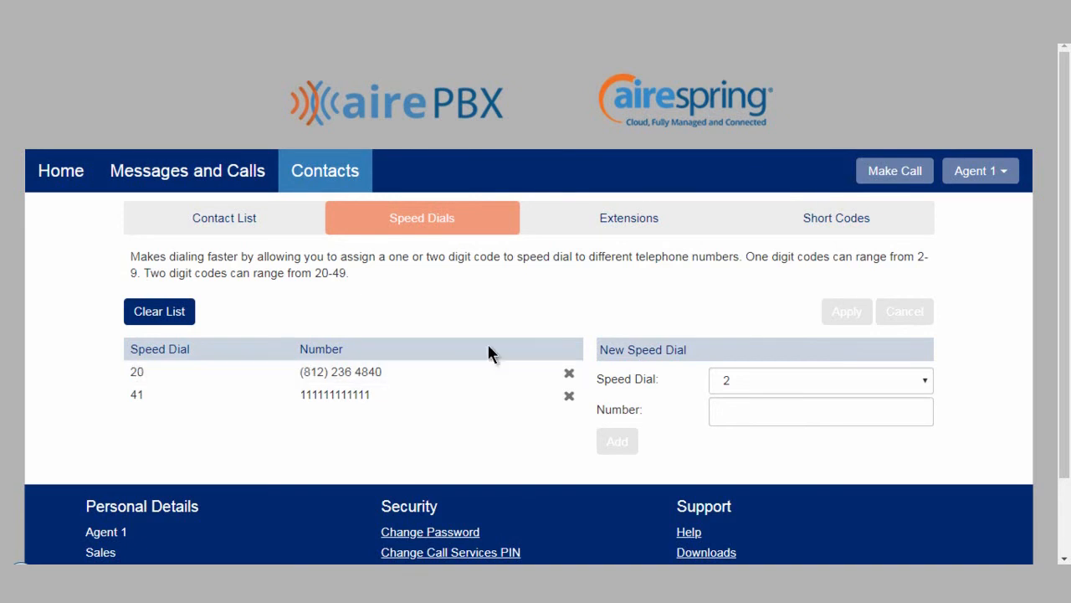
left_click(747, 375)
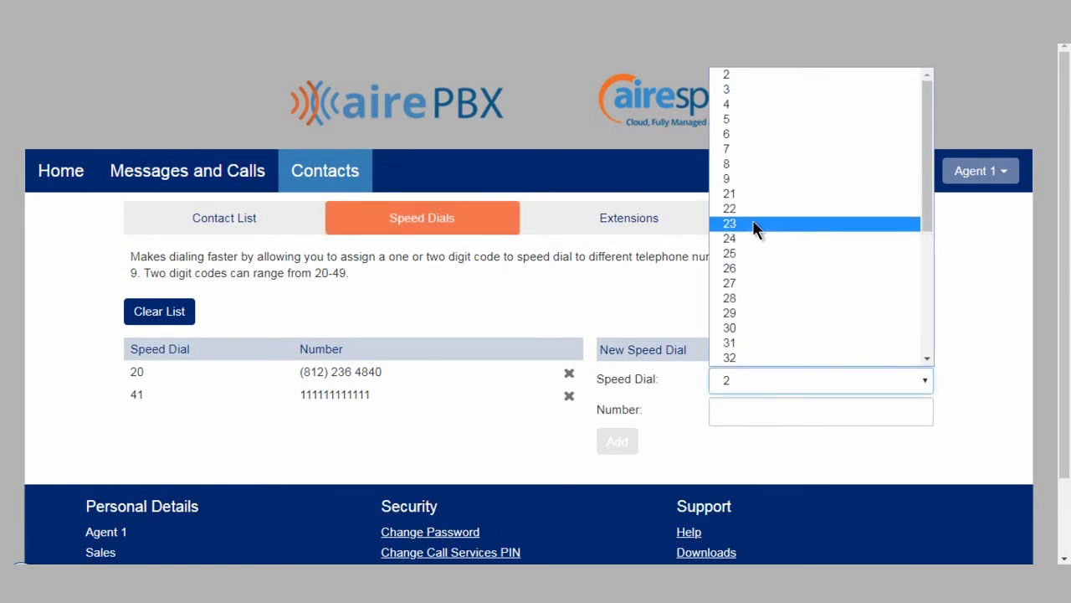
left_click(753, 224)
left_click(748, 401)
type("111111111111")
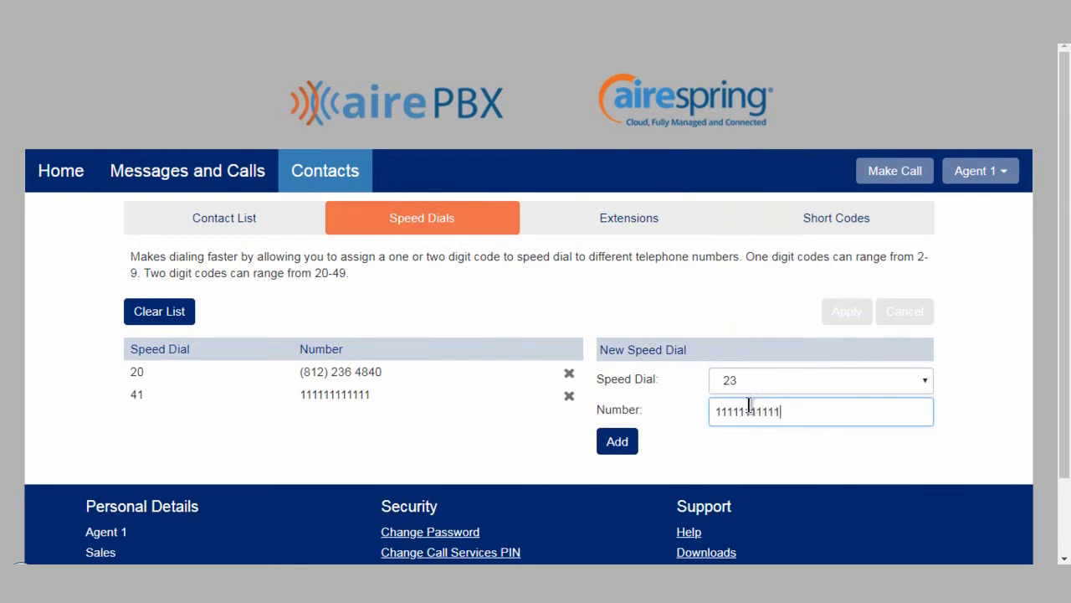
left_click(619, 444)
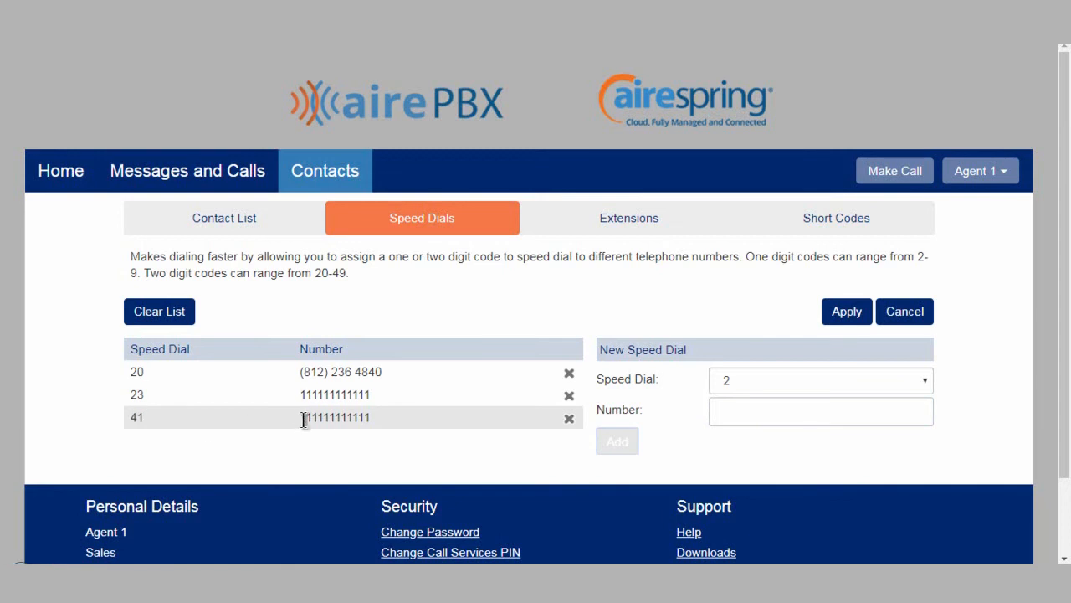
Remove speed dials 23 and 41 and apply the speed dial list
left_click(570, 396)
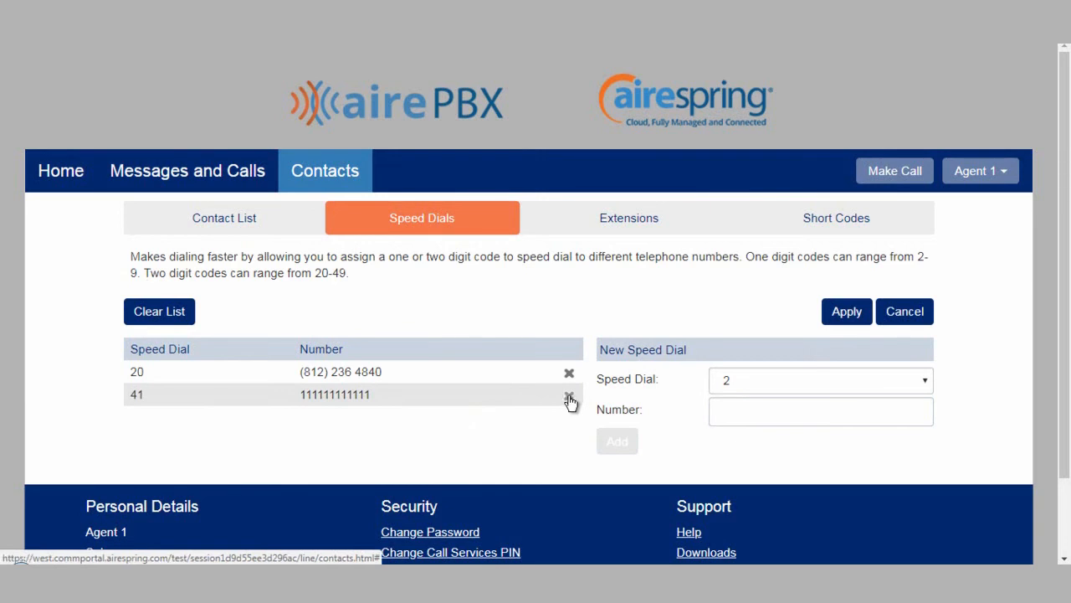
left_click(569, 397)
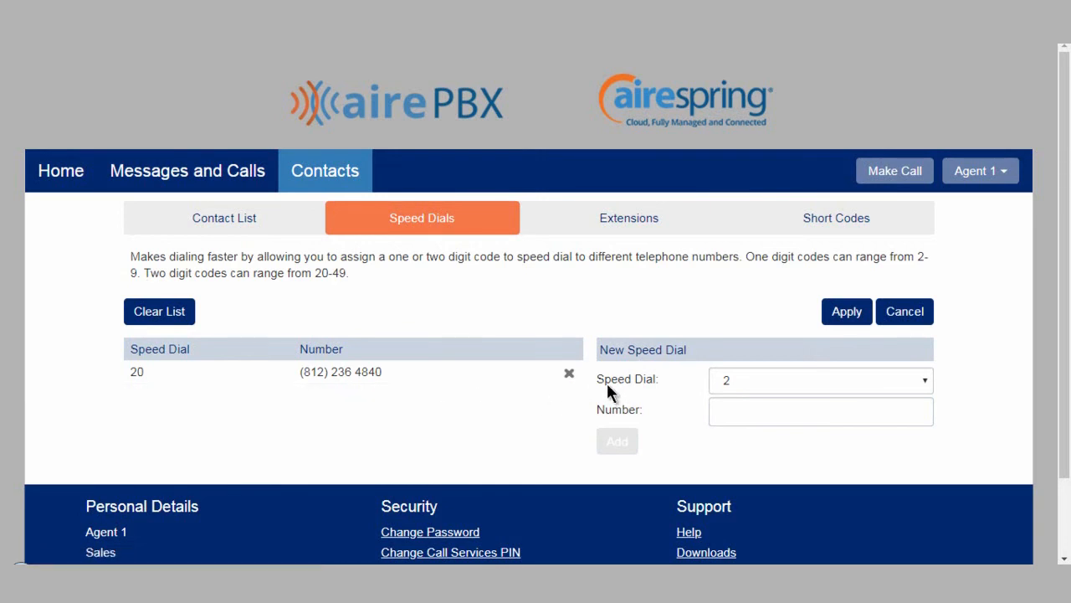
left_click(847, 317)
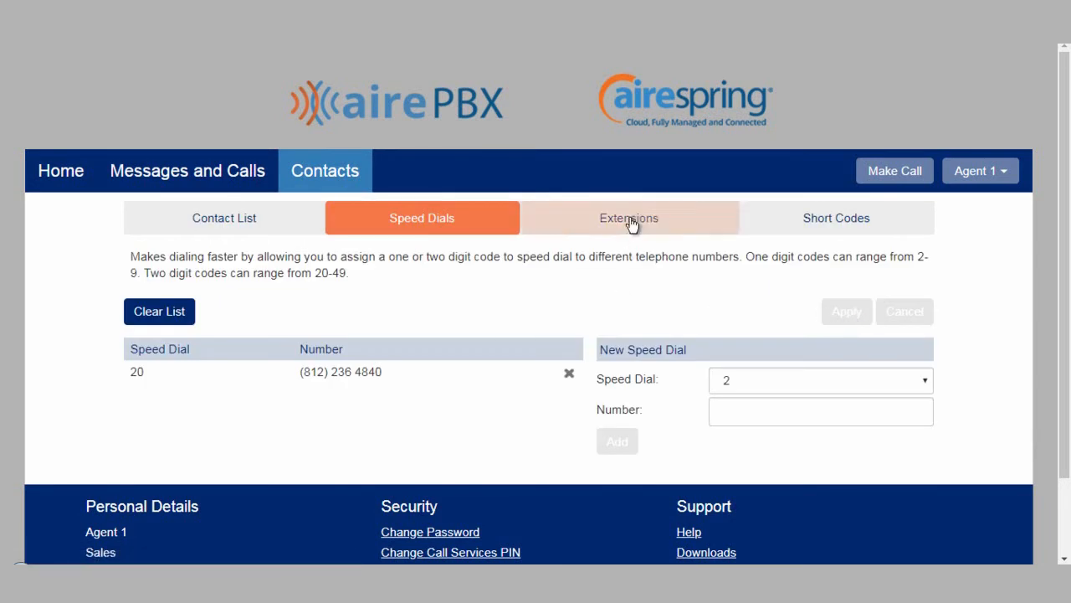
Browse the business group's Extensions directory and the Short Codes list
left_click(628, 219)
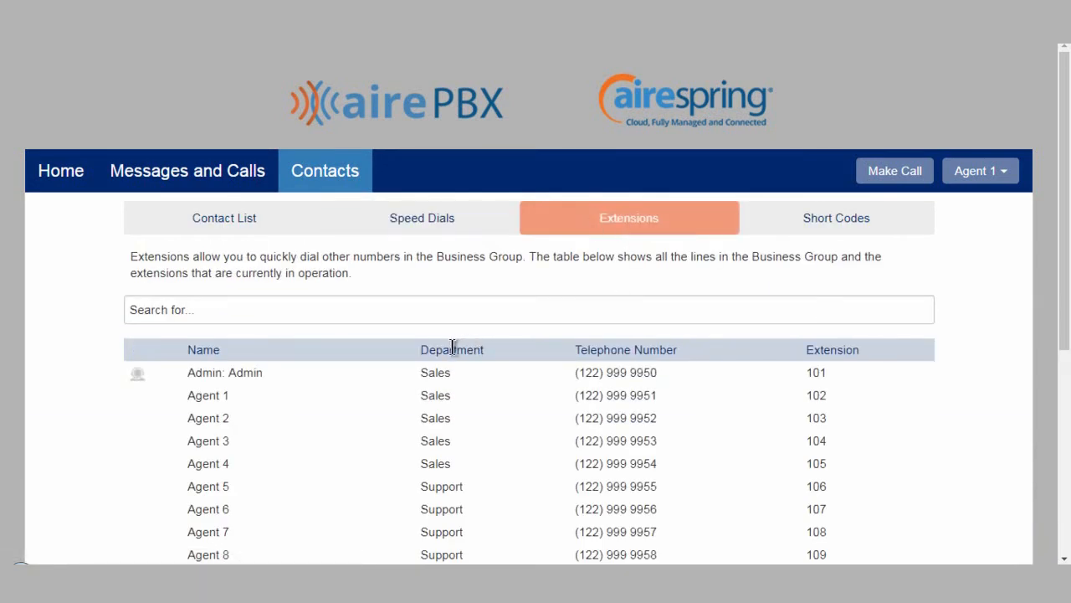
scroll(469, 343, "down", 1)
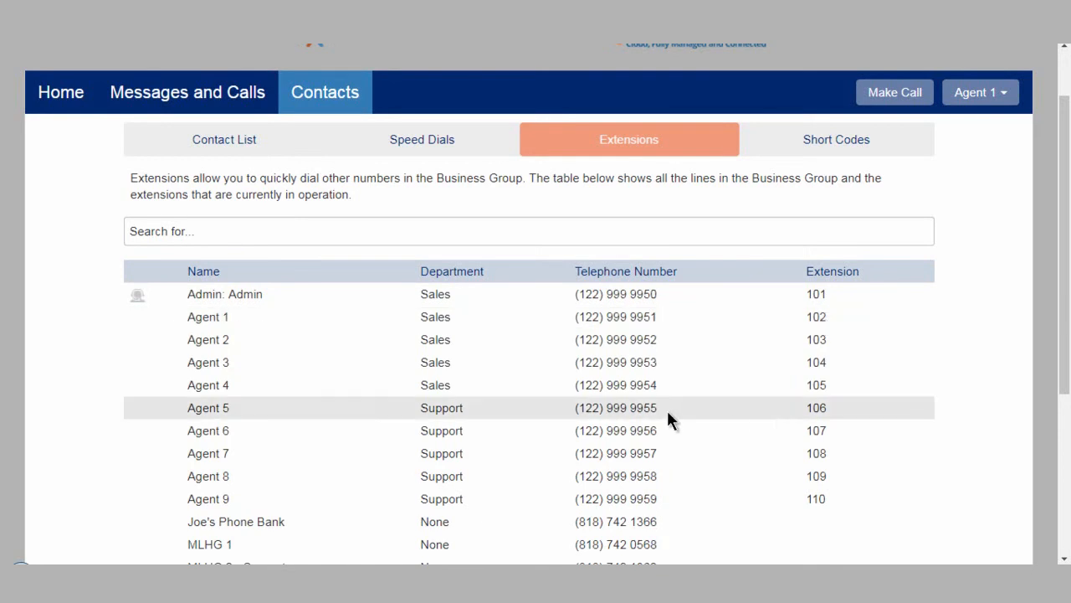
scroll(667, 411, "down", 3)
scroll(670, 416, "up", 5)
left_click(400, 314)
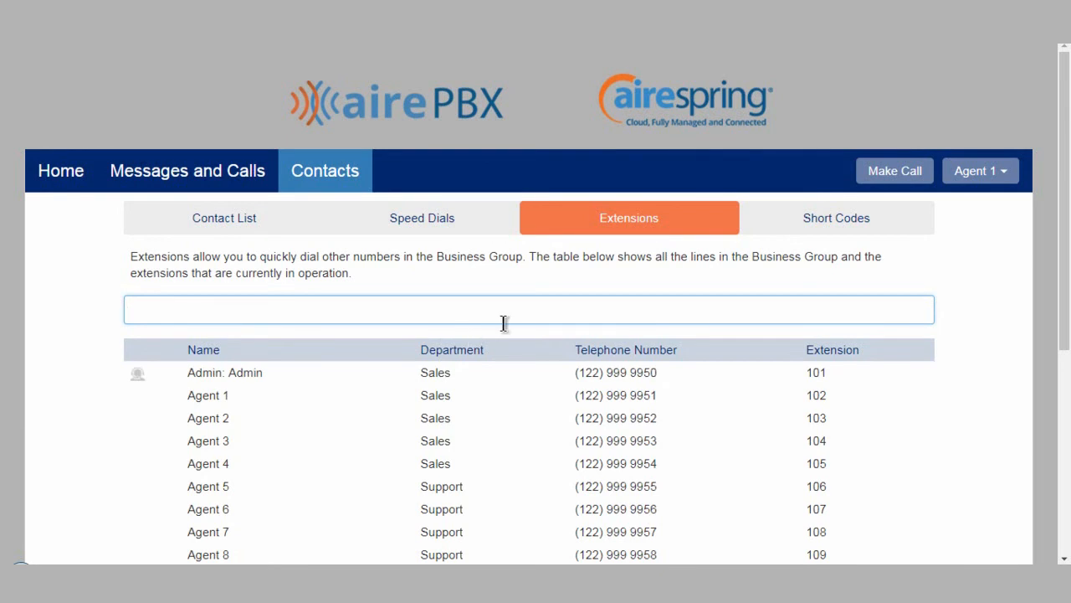
left_click(774, 229)
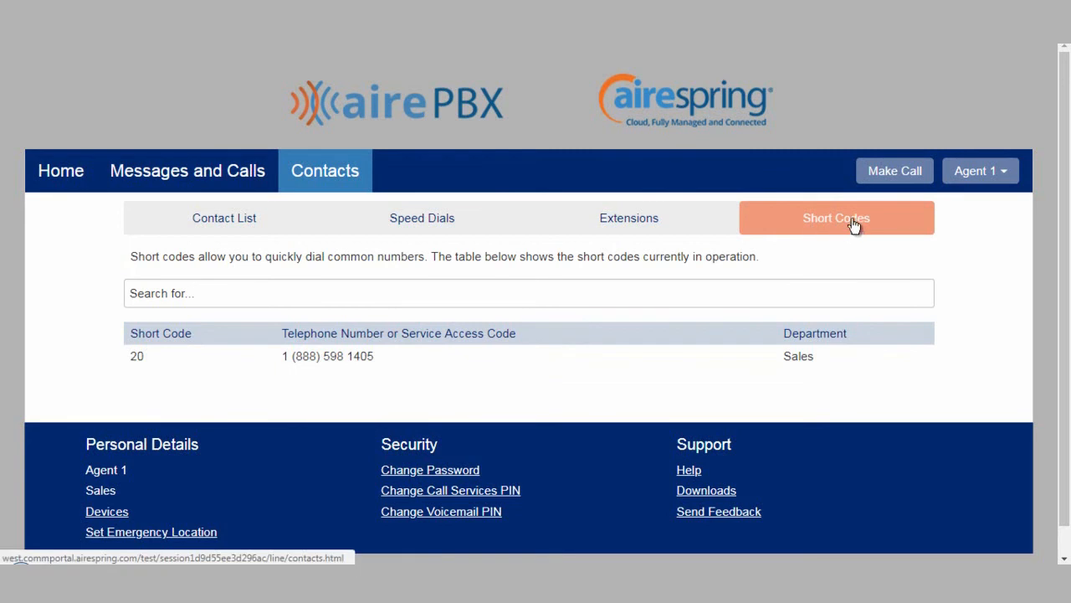
Open the dialer, review the contacts available to call and the caller number options, then close it
left_click(889, 175)
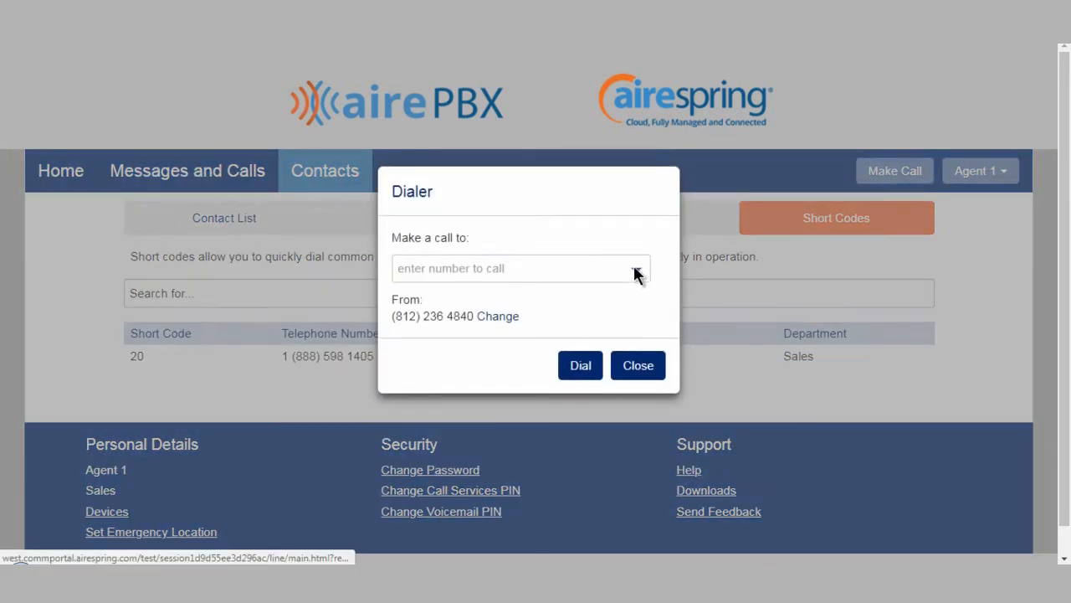
left_click(631, 268)
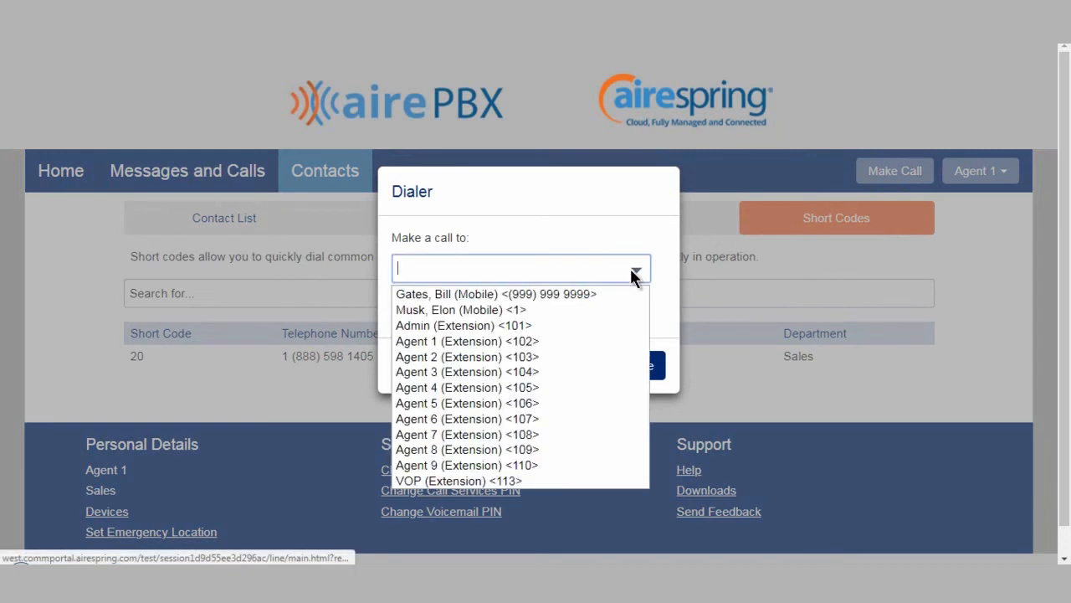
scroll(588, 341, "down", 1)
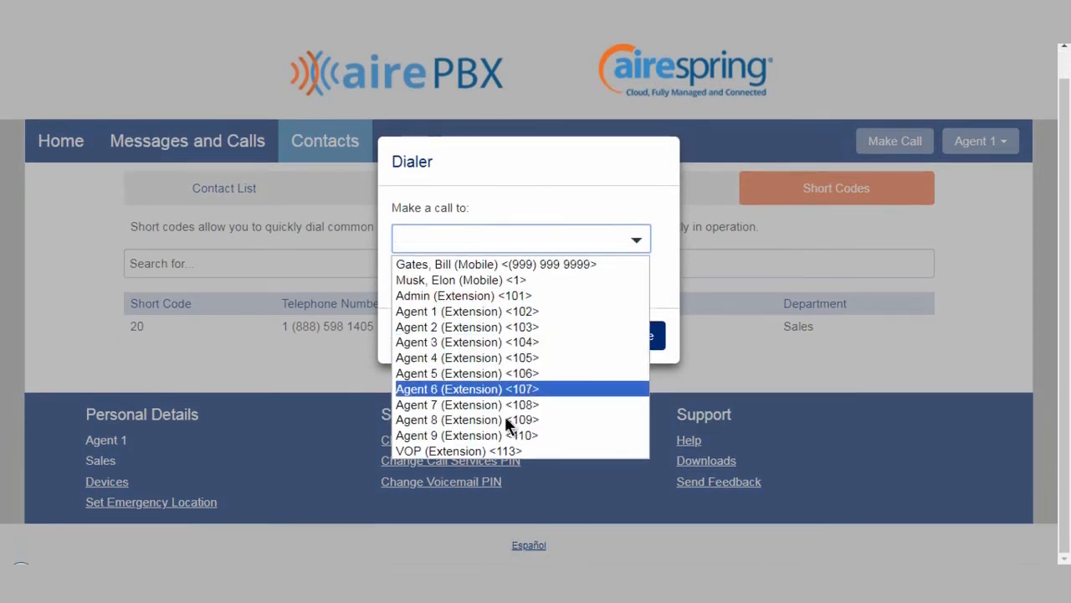
left_click(636, 240)
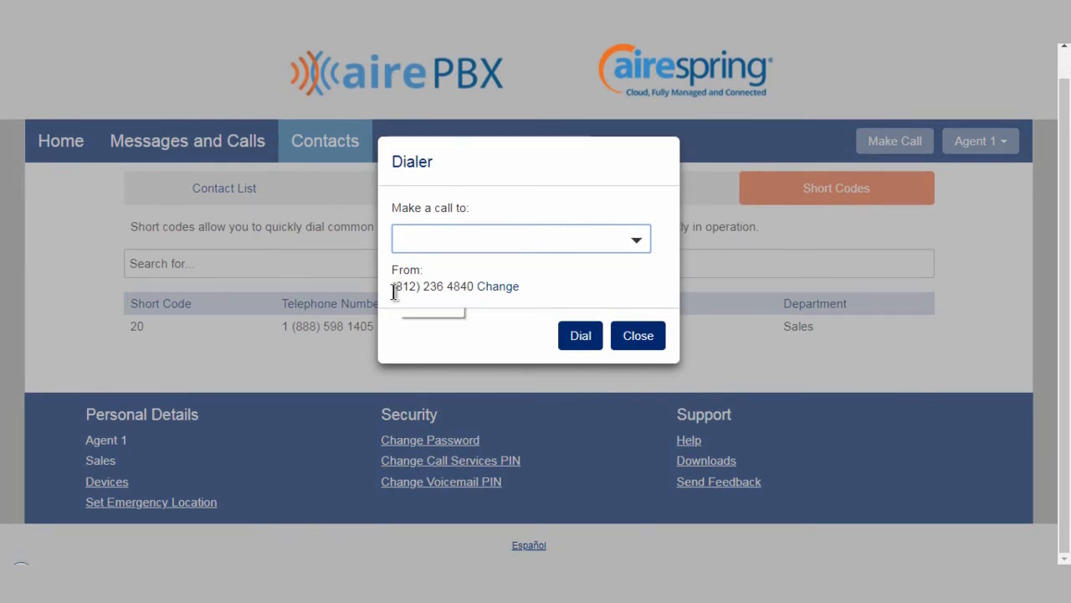
left_click(487, 290)
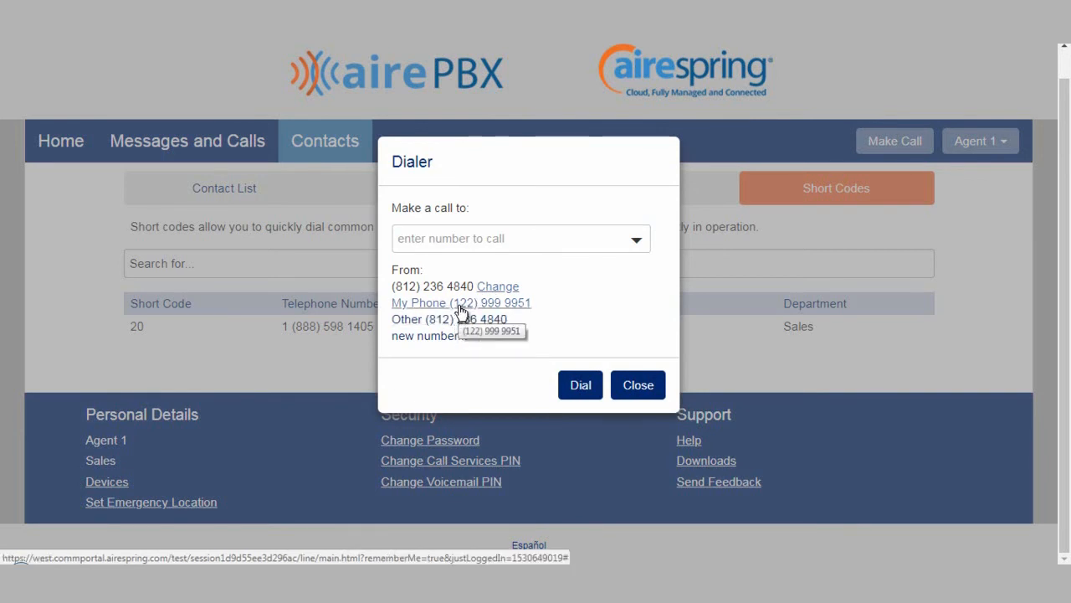
left_click(498, 286)
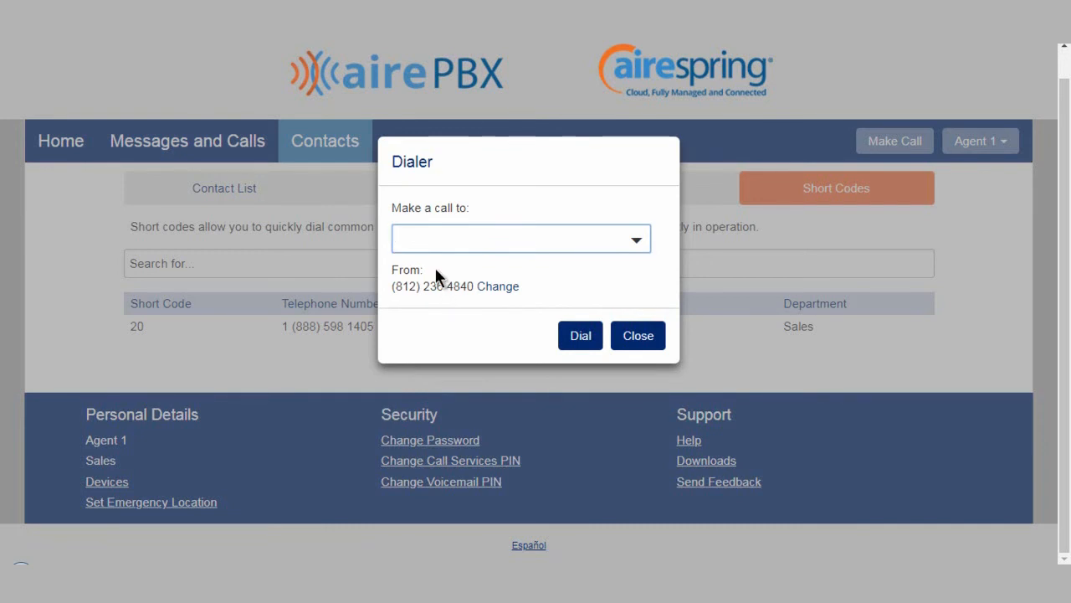
left_click(636, 335)
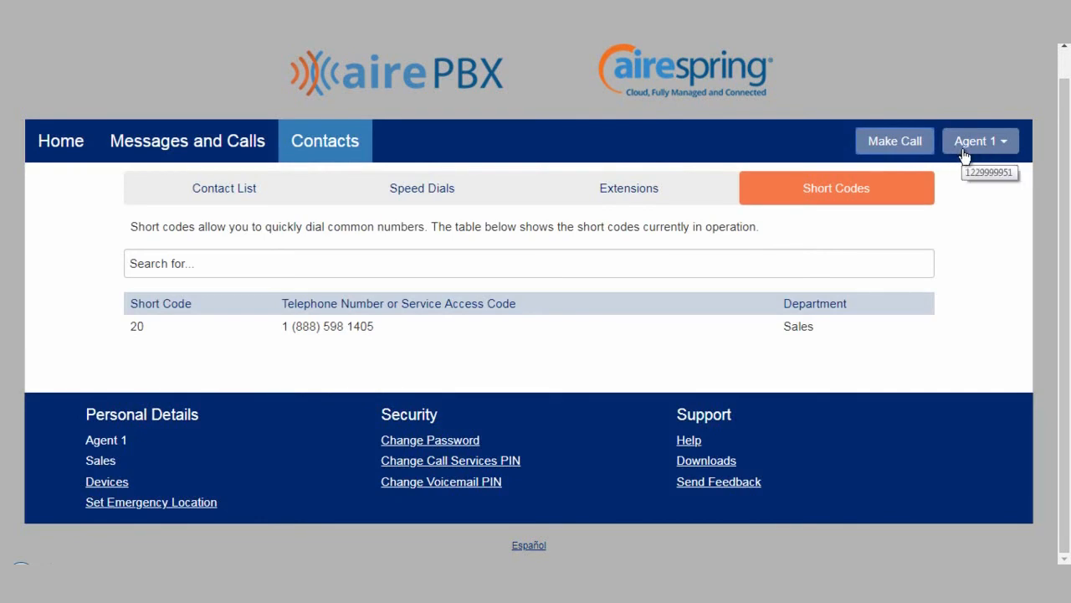
Open the Groups service from the Home page and review the hunt group memberships
left_click(1005, 149)
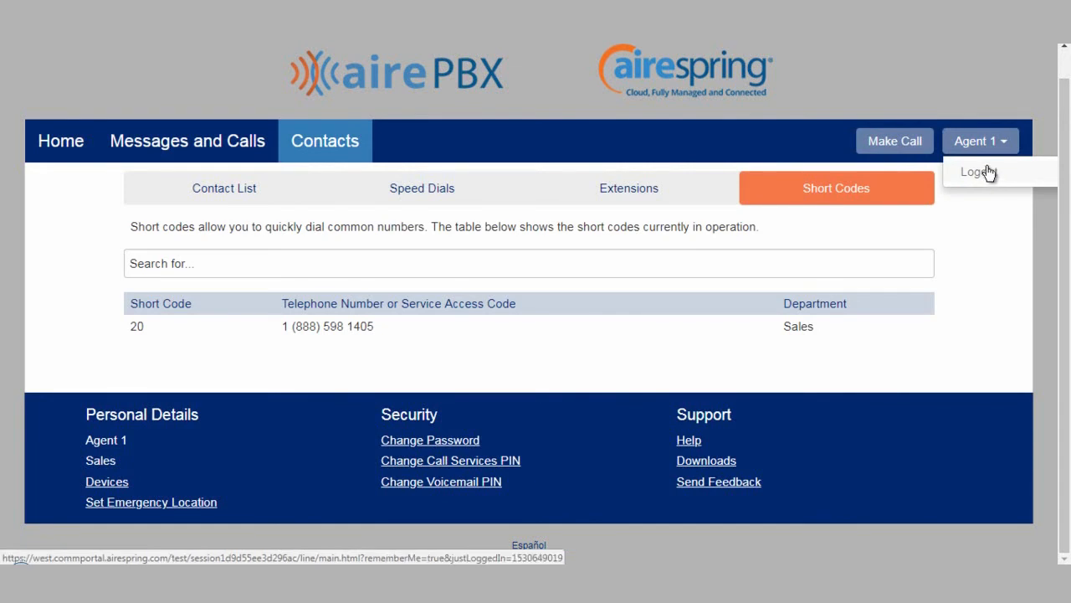
left_click(996, 140)
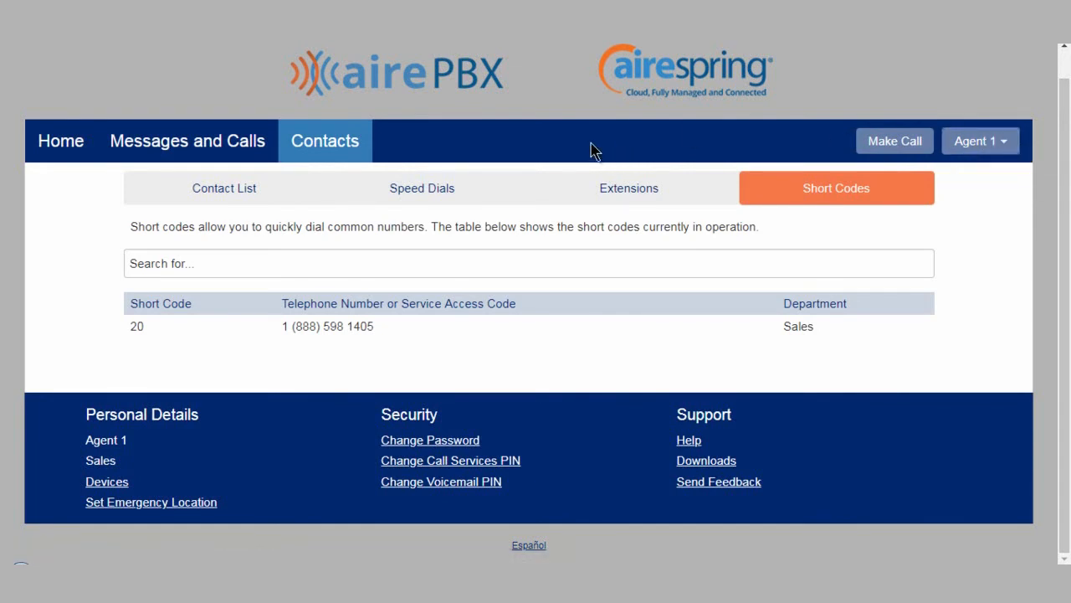
left_click(65, 142)
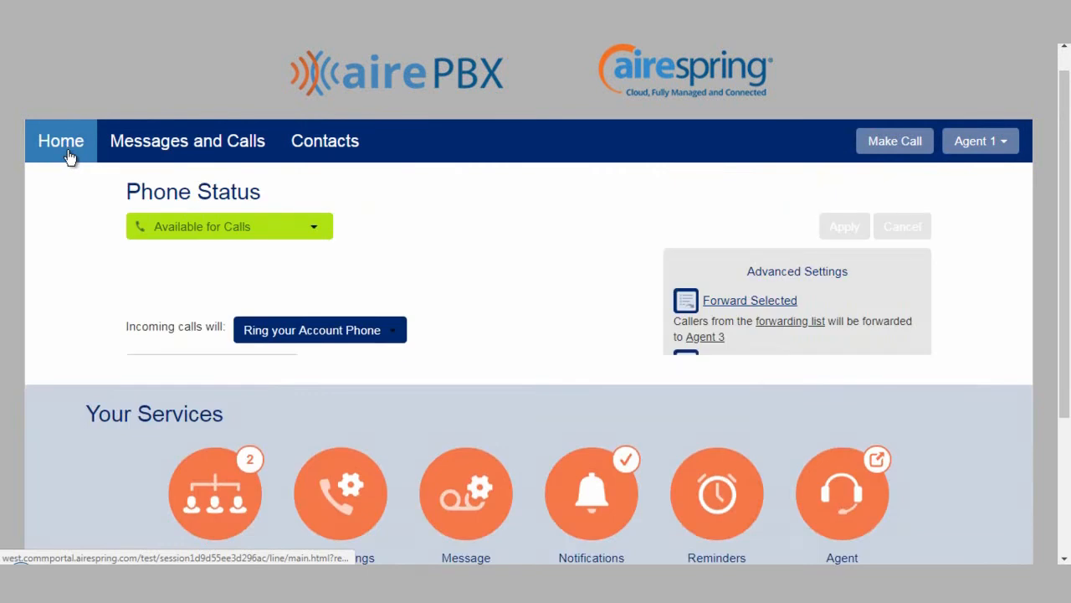
scroll(66, 156, "down", 4)
scroll(70, 159, "down", 1)
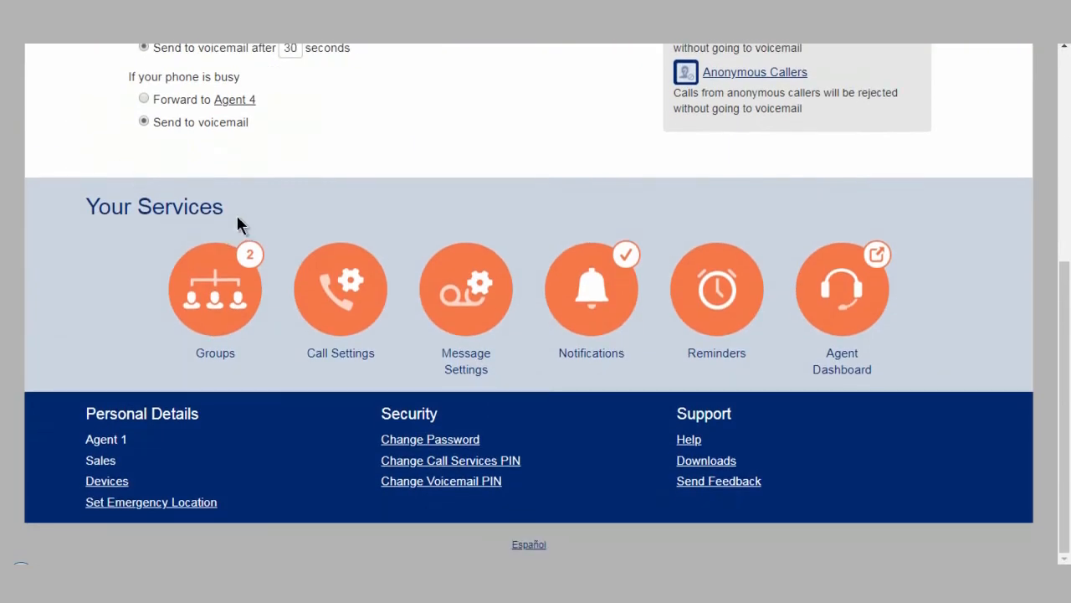
left_click(216, 288)
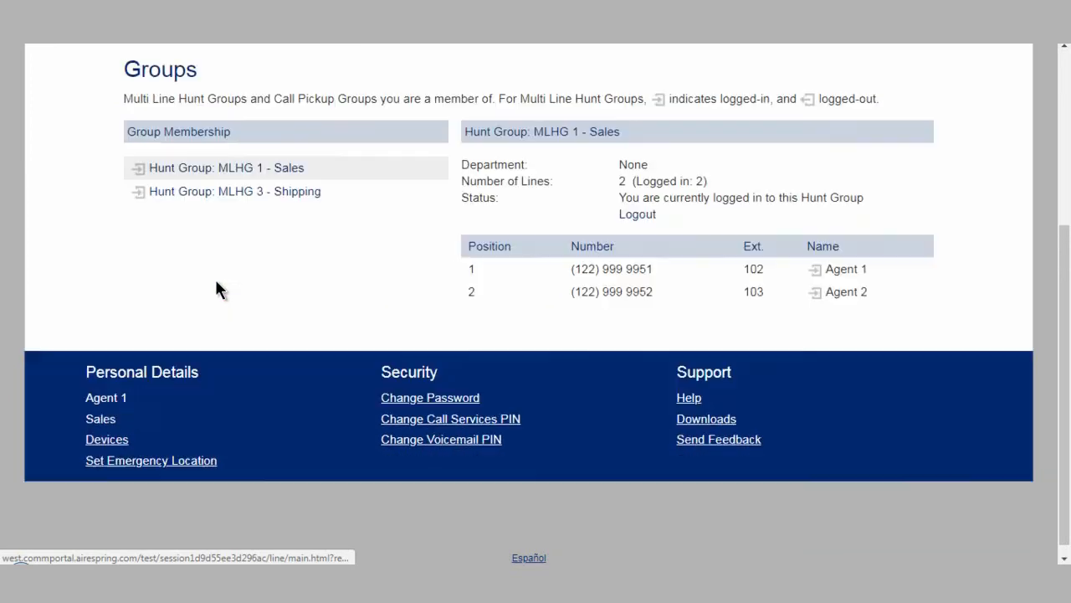
scroll(249, 307, "up", 3)
scroll(254, 313, "down", 2)
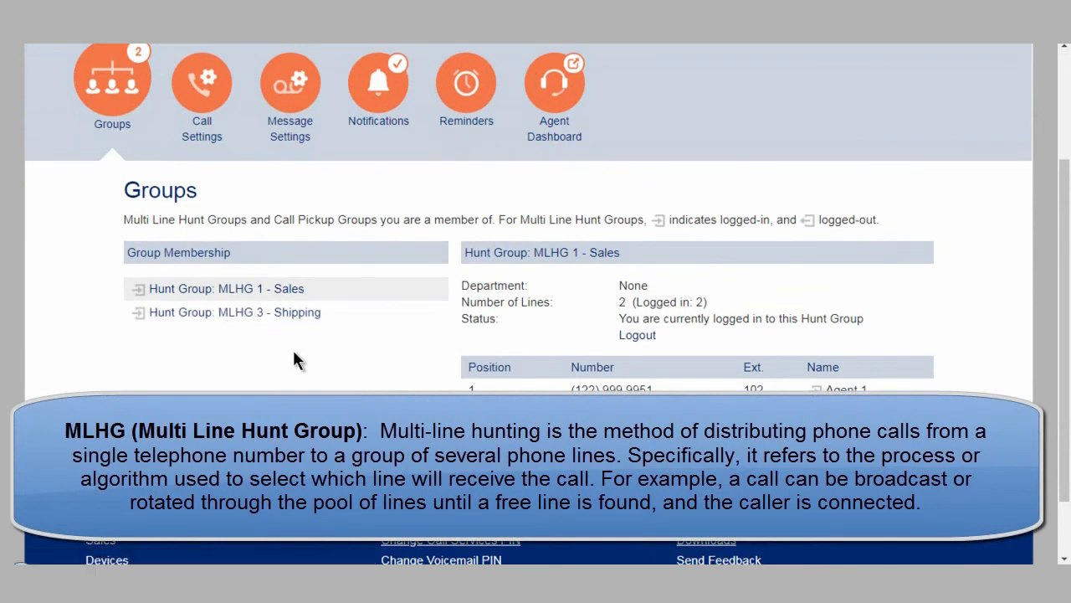
scroll(295, 360, "up", 1)
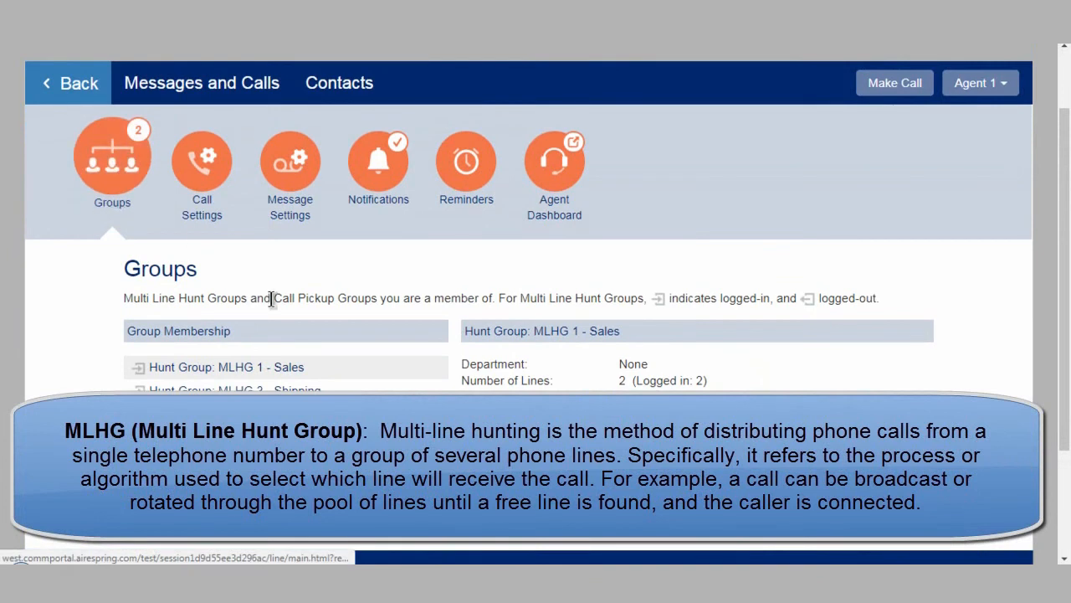
Open Call Settings and expand the Call Forwarding, Call Blocking and Call Me Buttons sections to review them
left_click(203, 161)
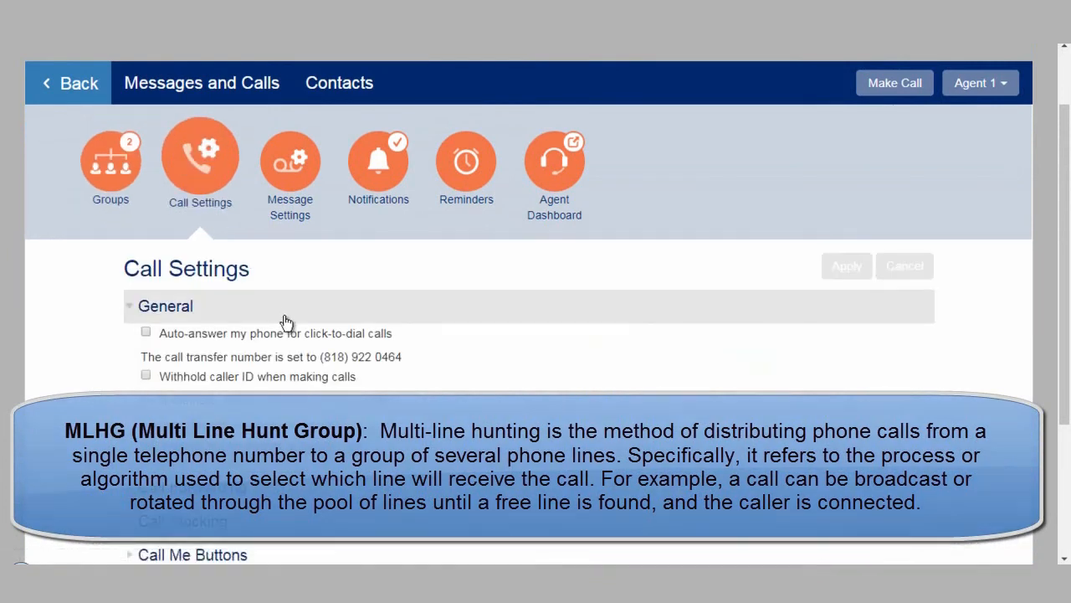
scroll(283, 313, "down", 1)
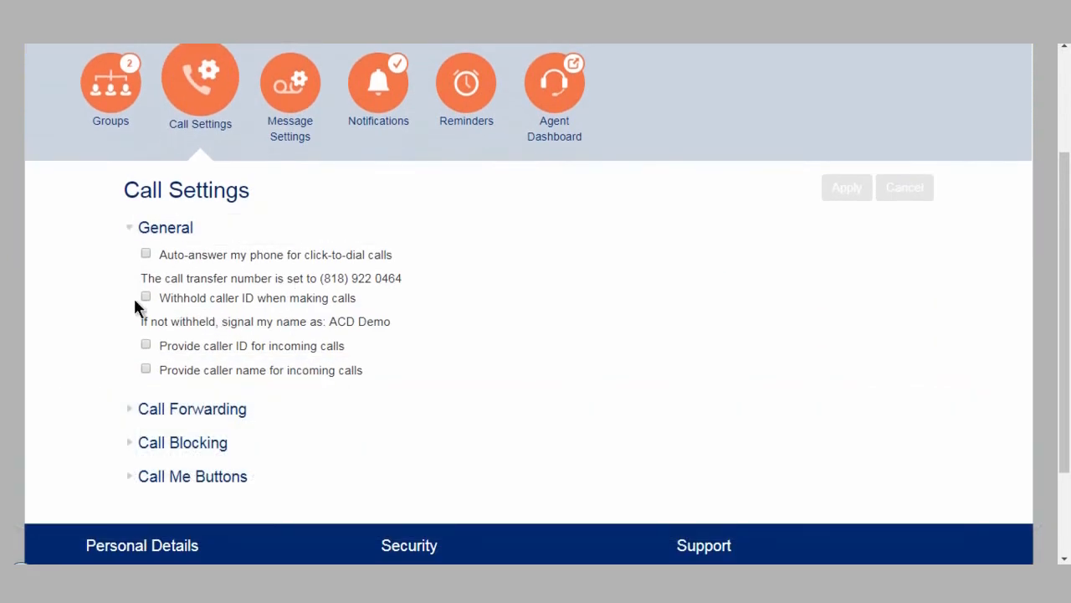
left_click(130, 408)
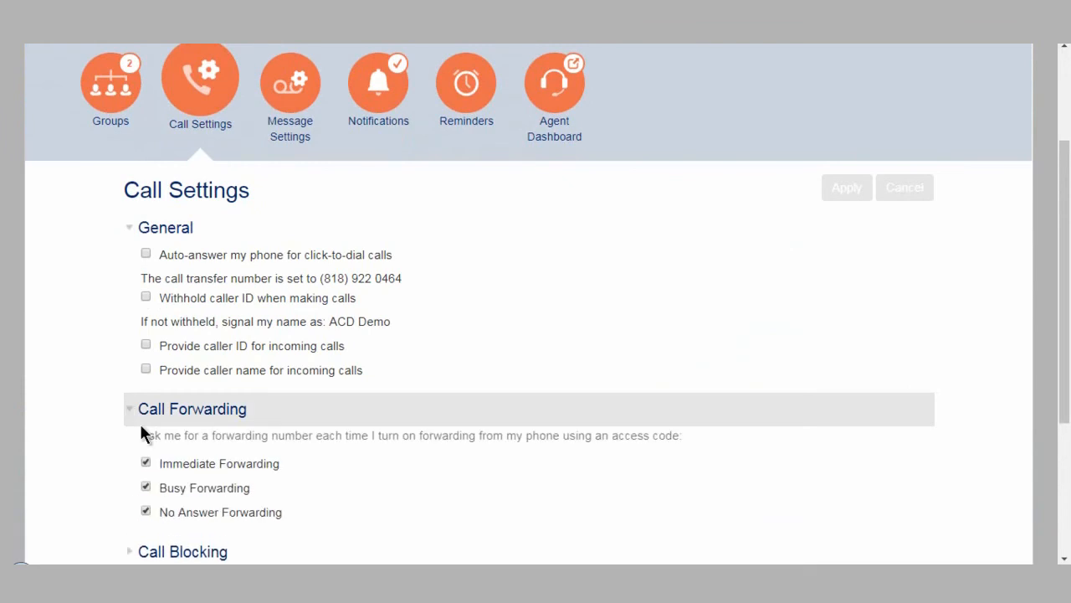
scroll(138, 429, "down", 1)
left_click(143, 432)
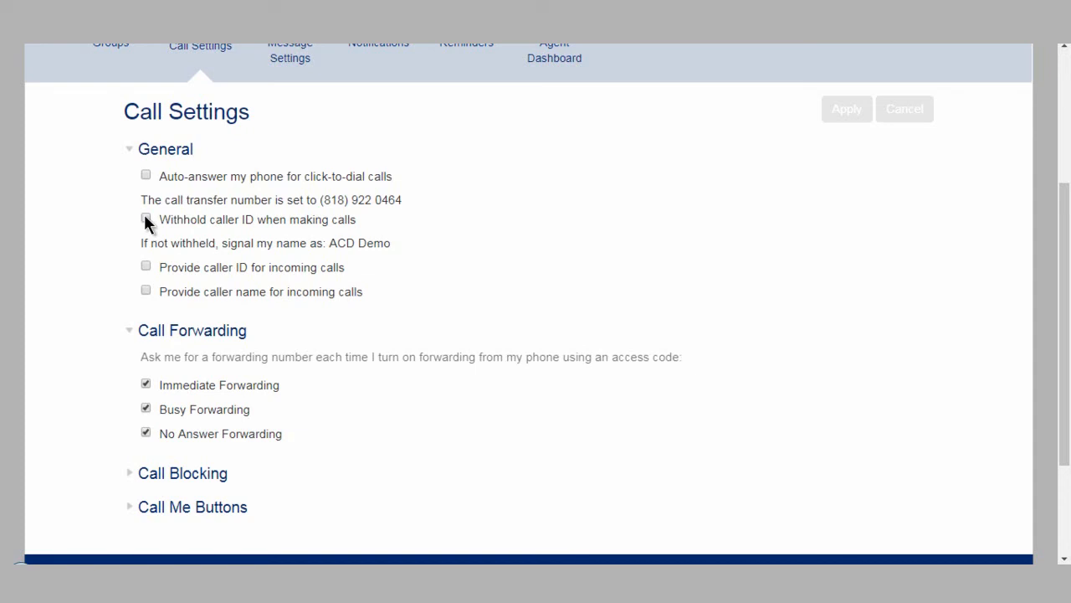
scroll(151, 302, "down", 1)
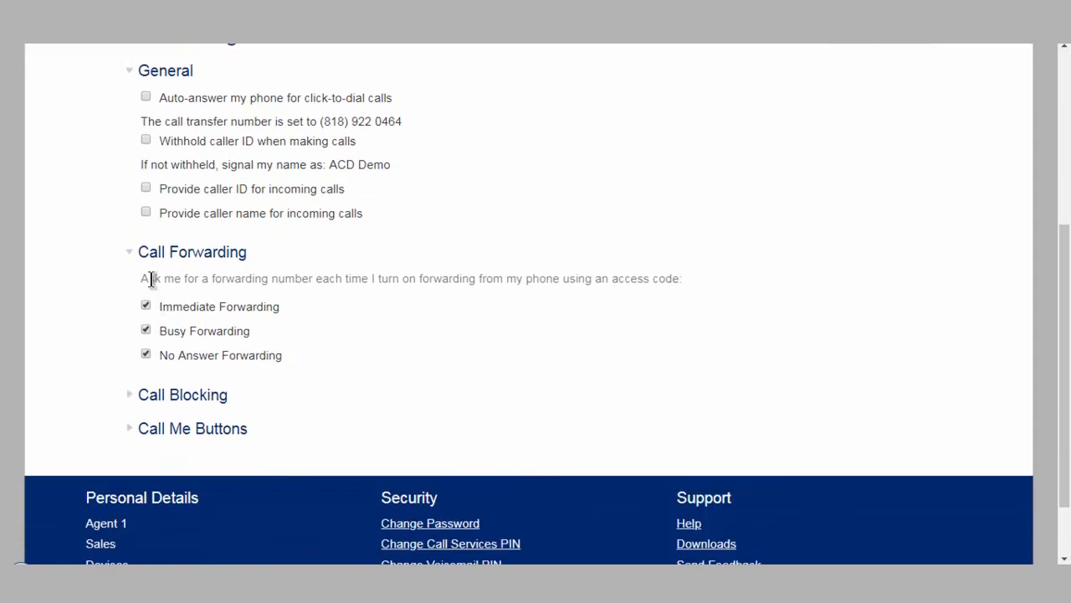
scroll(171, 326, "down", 1)
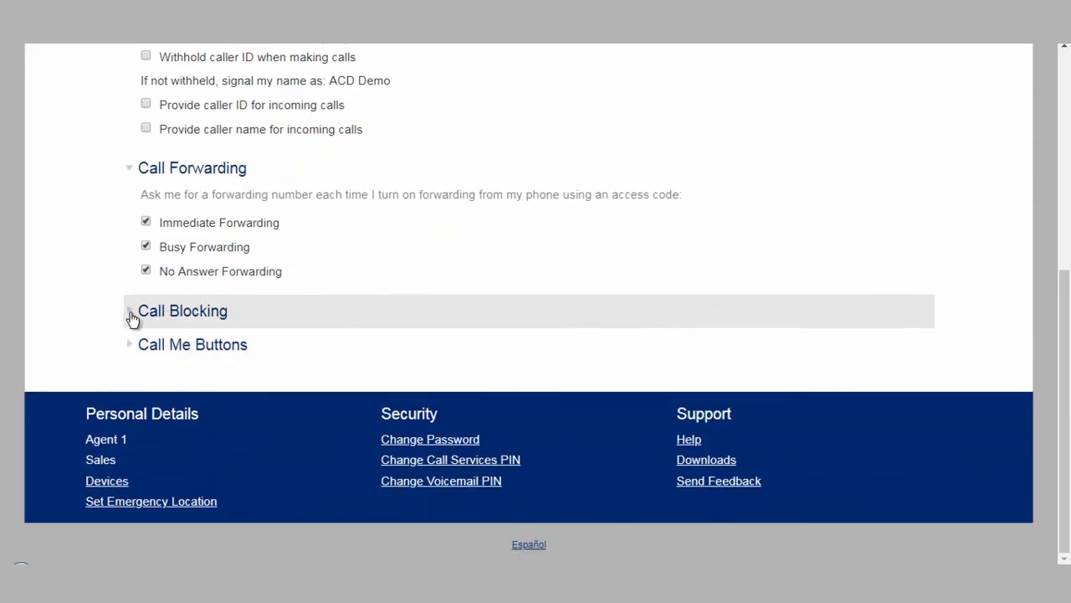
left_click(134, 316)
scroll(179, 406, "down", 3)
left_click(138, 346)
scroll(185, 350, "down", 1)
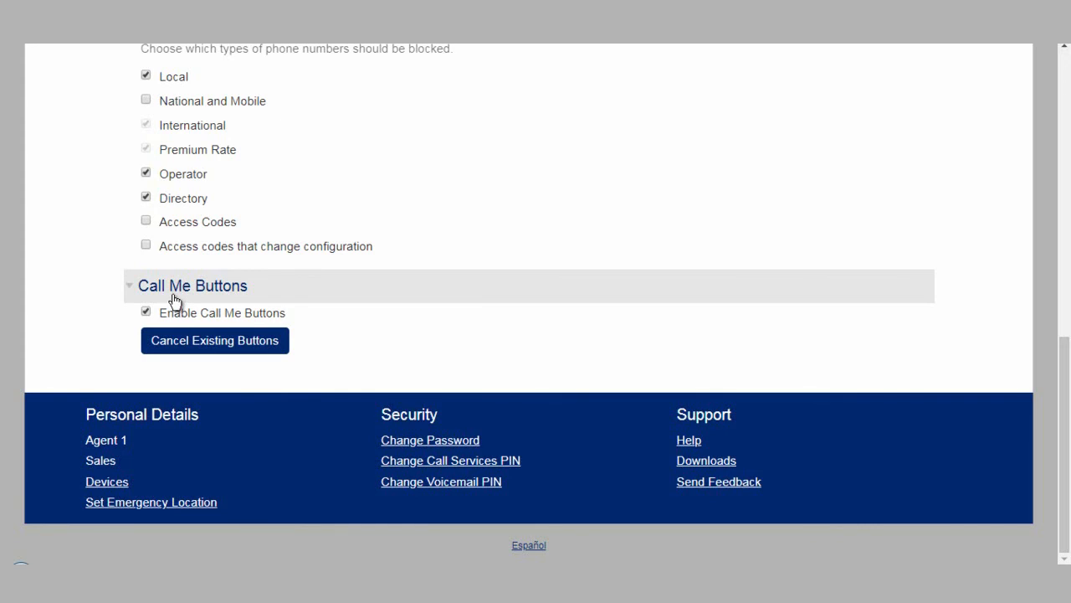
scroll(193, 323, "up", 8)
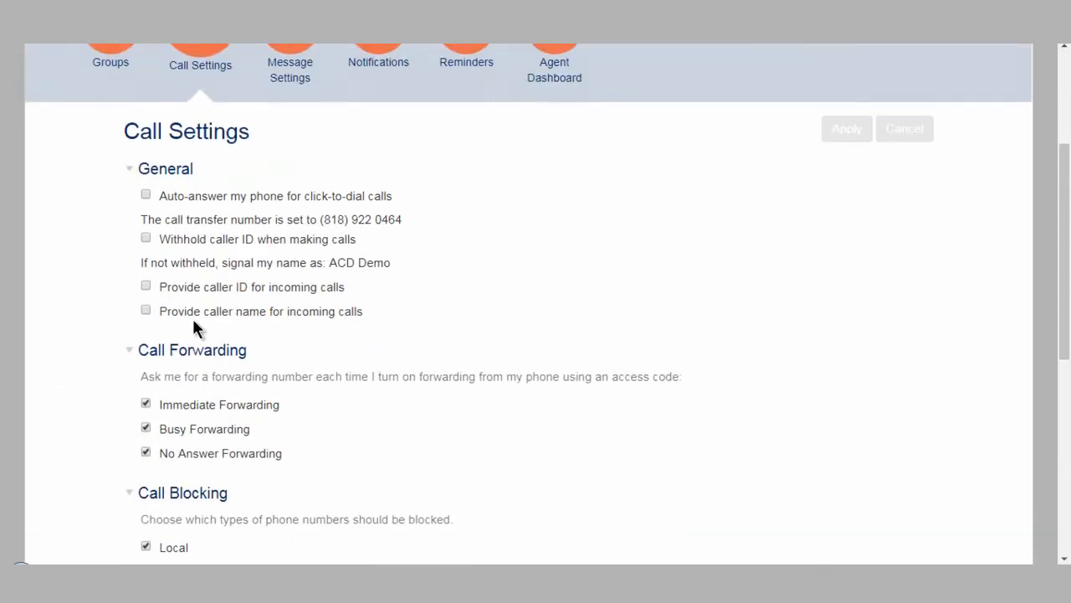
Open Message Settings and turn on forwarding of messages and faxes as emails
left_click(289, 258)
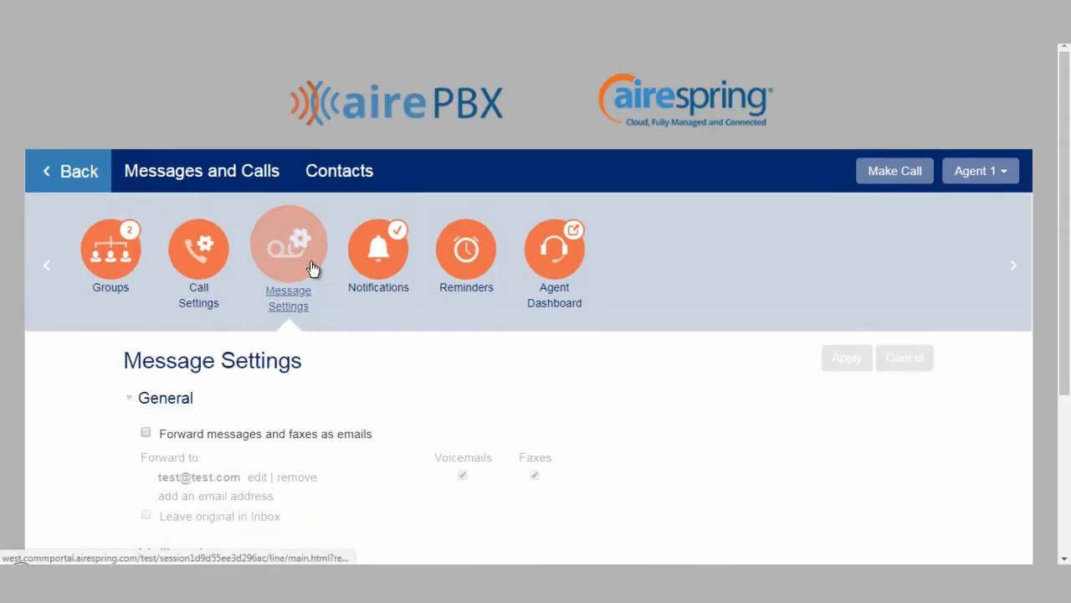
scroll(289, 258, "down", 3)
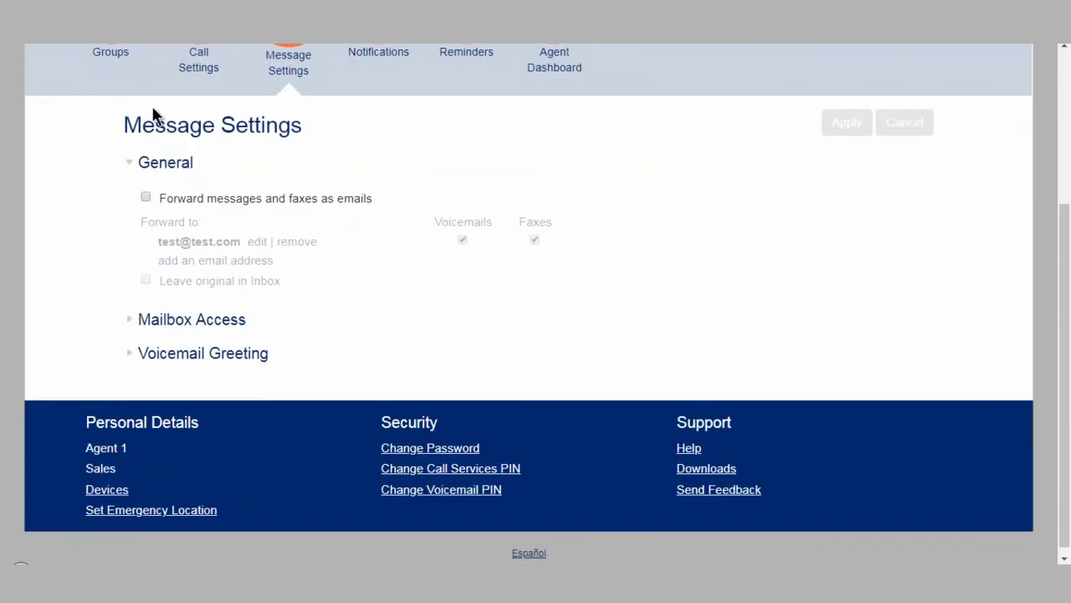
scroll(263, 89, "up", 1)
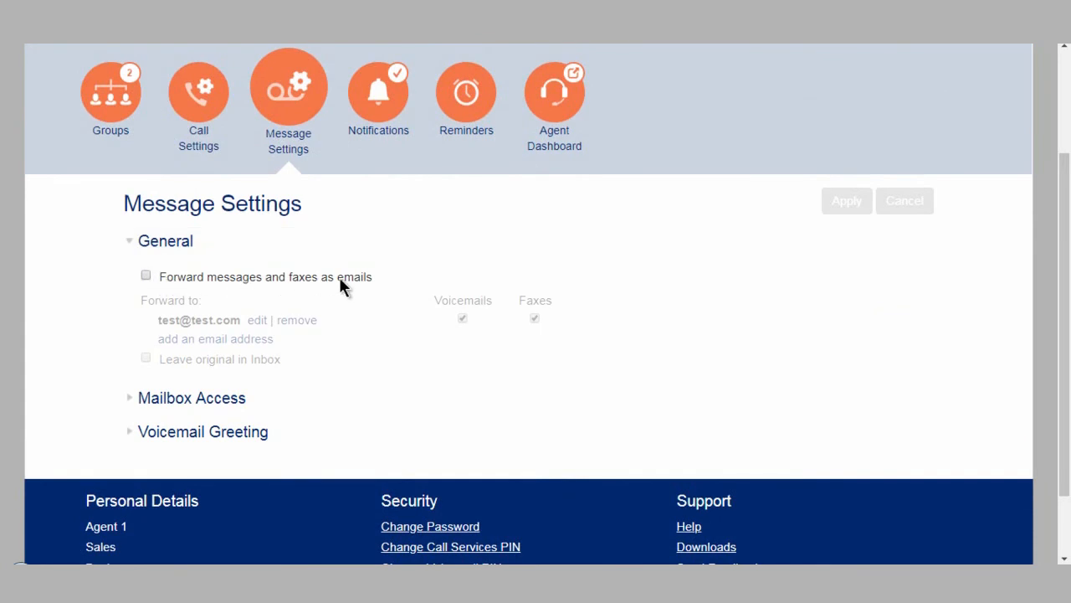
left_click(147, 276)
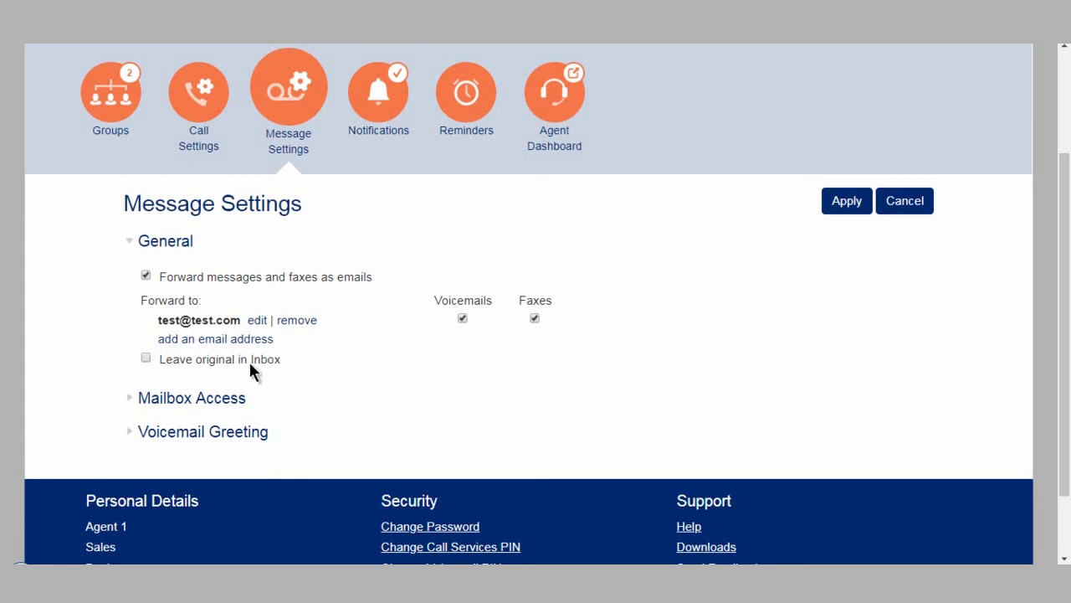
left_click(146, 360)
left_click(145, 360)
Expand the Mailbox Access and Voicemail Greeting sections, including the greeting's more options
left_click(141, 393)
scroll(141, 385, "down", 2)
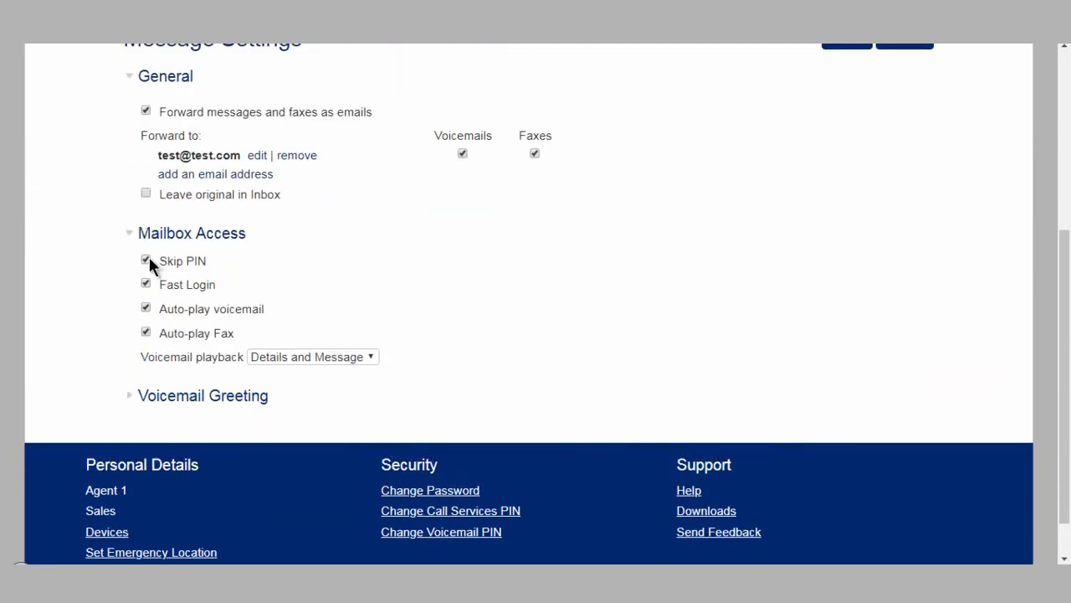
scroll(198, 276, "down", 1)
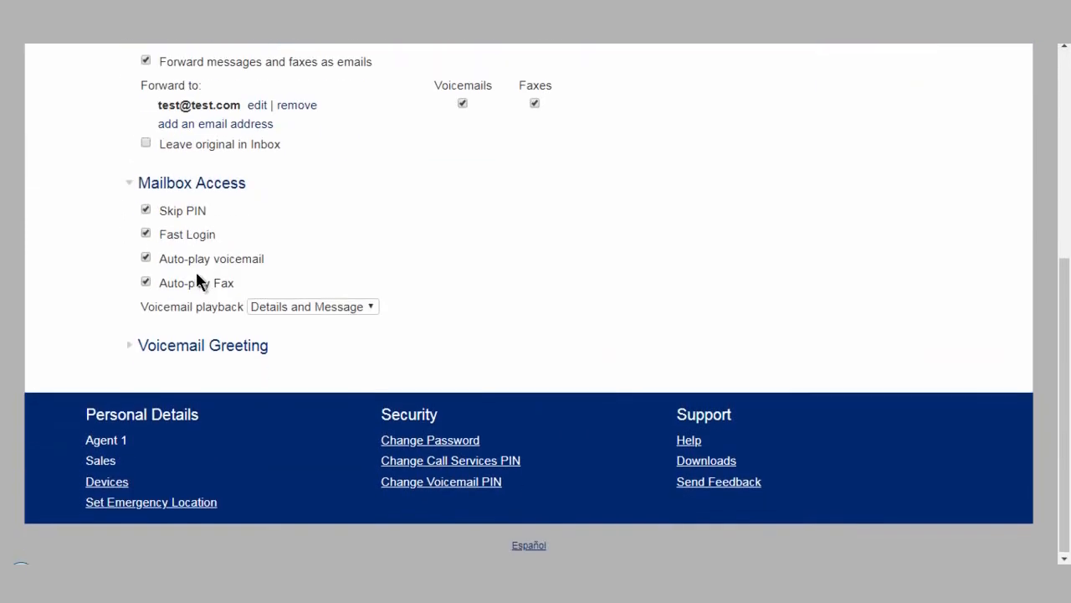
left_click(138, 347)
scroll(176, 312, "down", 1)
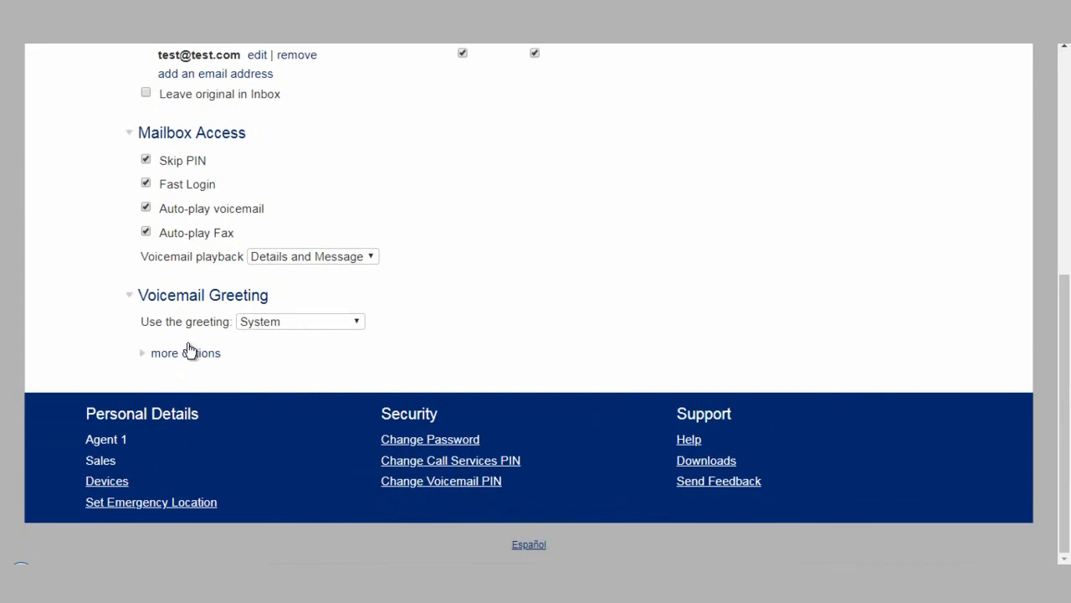
left_click(190, 355)
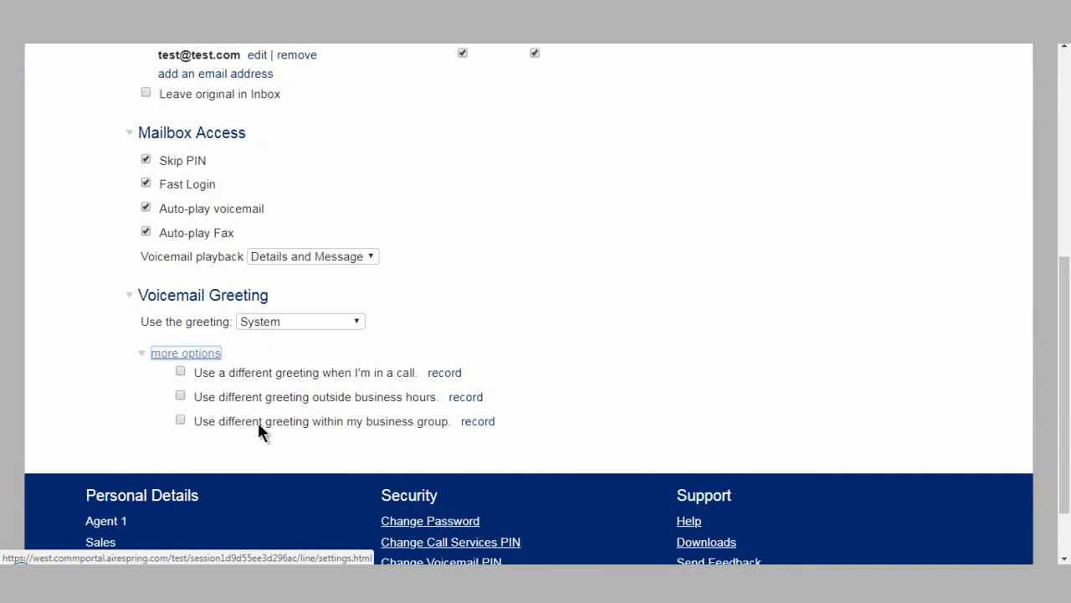
scroll(260, 416, "up", 7)
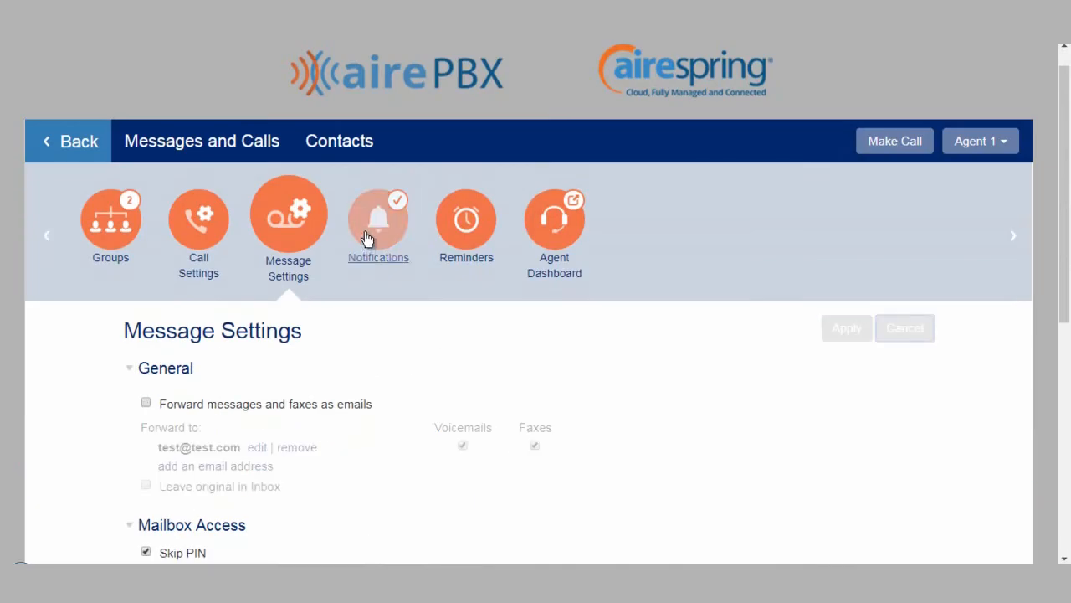
Open Notifications and toggle the Urgent Voicemail and All Voicemail options for the Message Waiting Indicator number
left_click(366, 238)
scroll(318, 372, "down", 2)
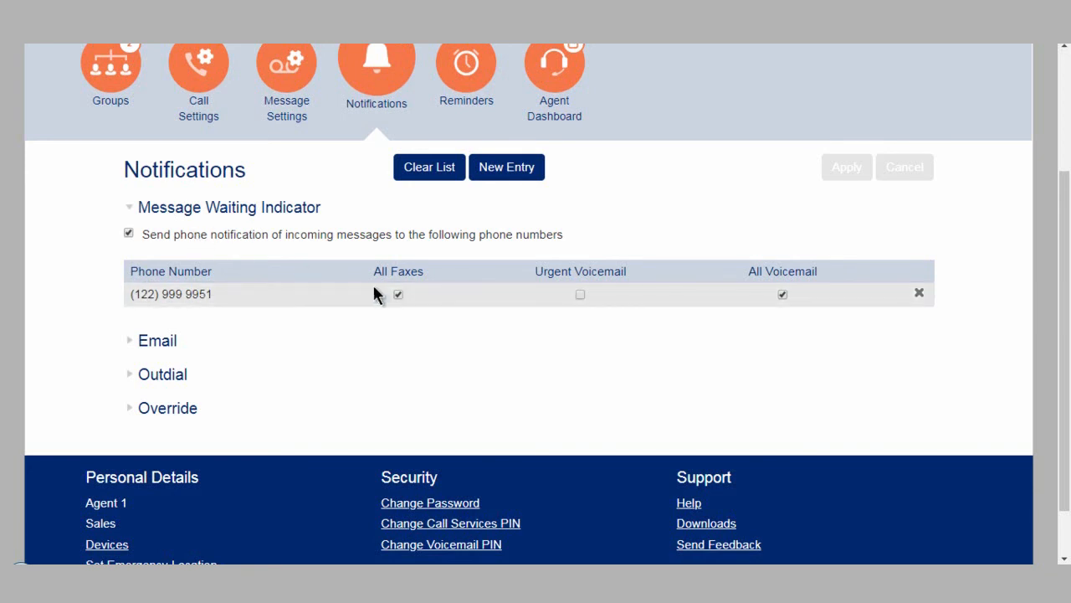
left_click(579, 295)
left_click(782, 295)
left_click(783, 294)
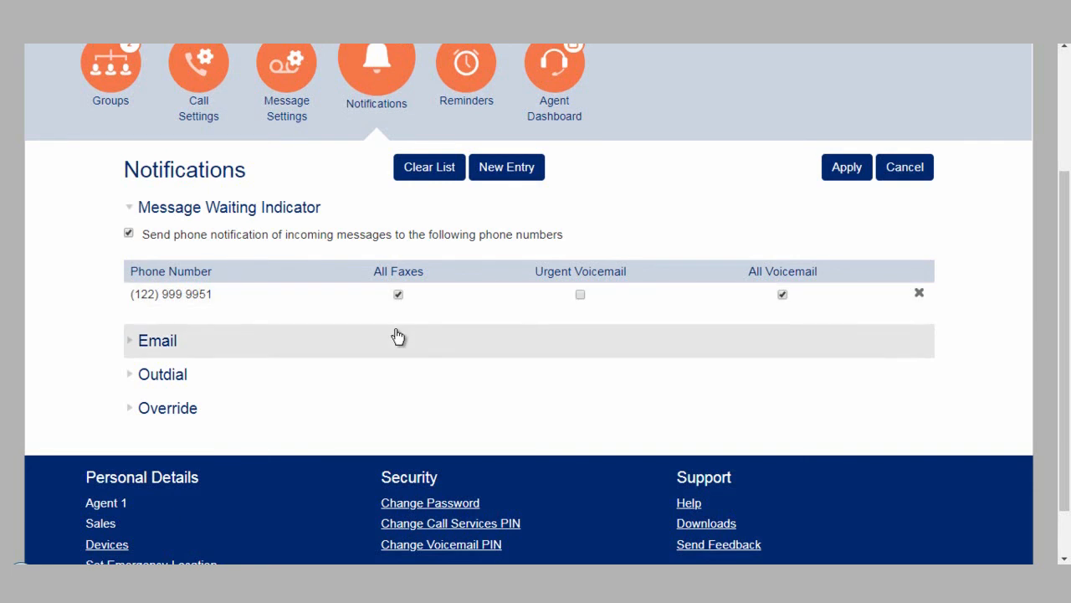
Expand the Email notifications section to review it
left_click(159, 340)
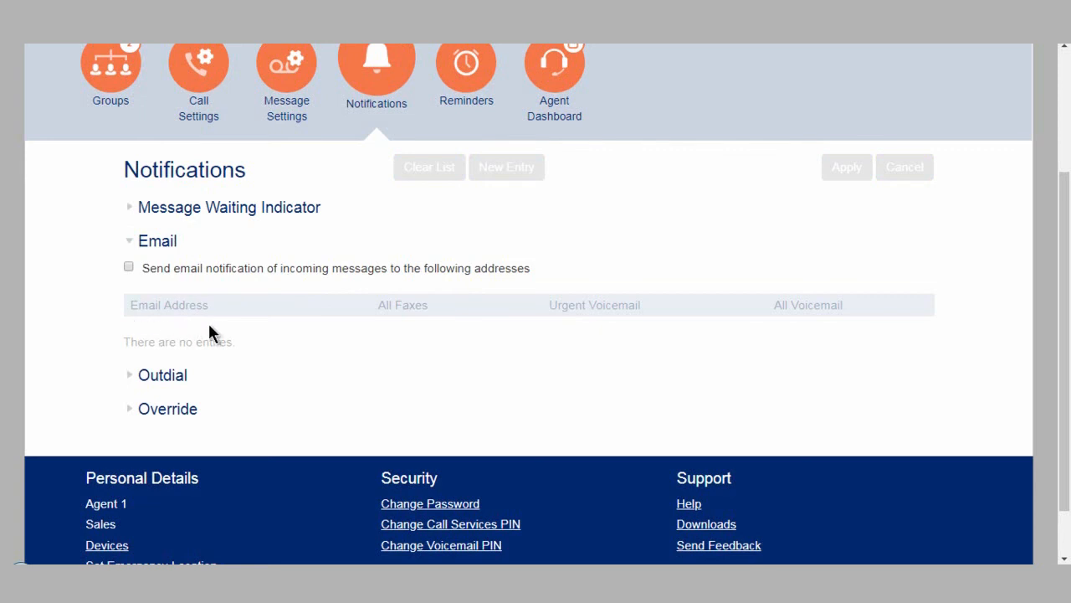
scroll(149, 311, "down", 1)
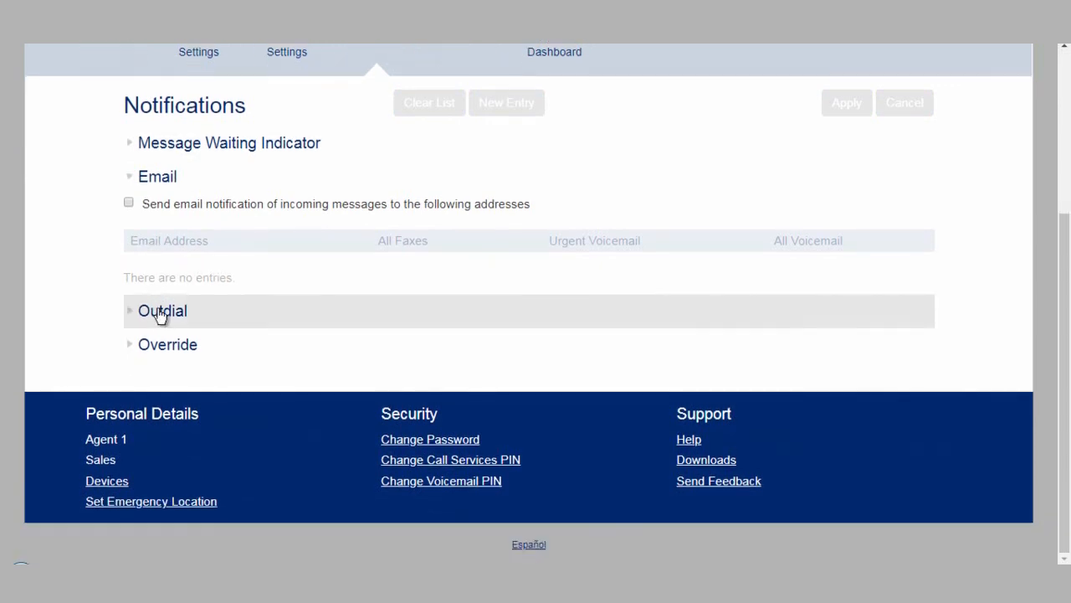
Expand Outdial and enable outdial notification of All Voicemail messages to the notification phone number
left_click(162, 311)
scroll(205, 280, "down", 1)
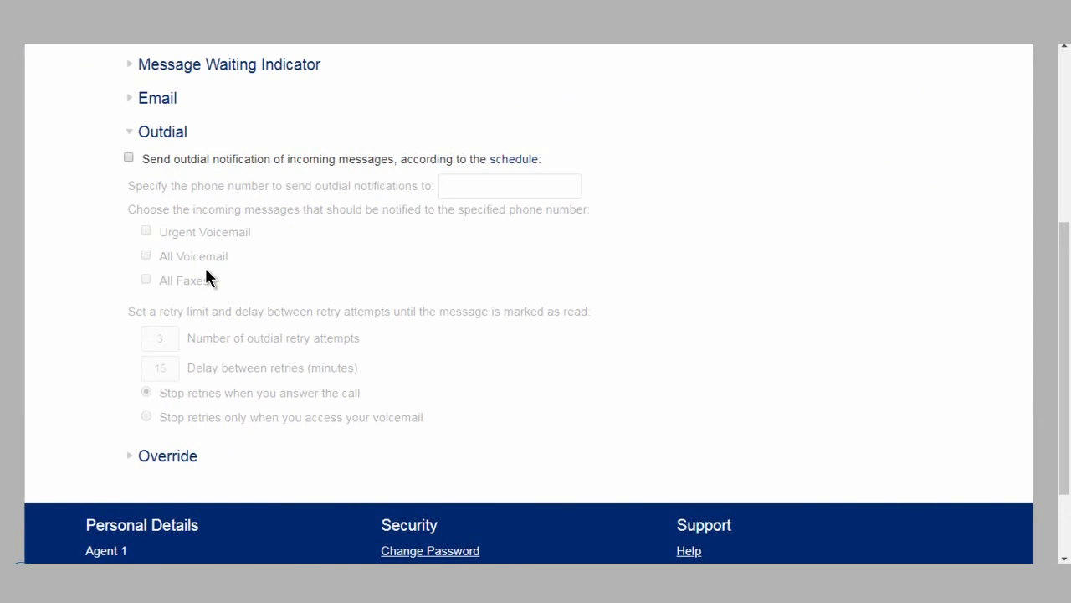
left_click(129, 158)
left_click(143, 261)
left_click(449, 185)
left_click(464, 210)
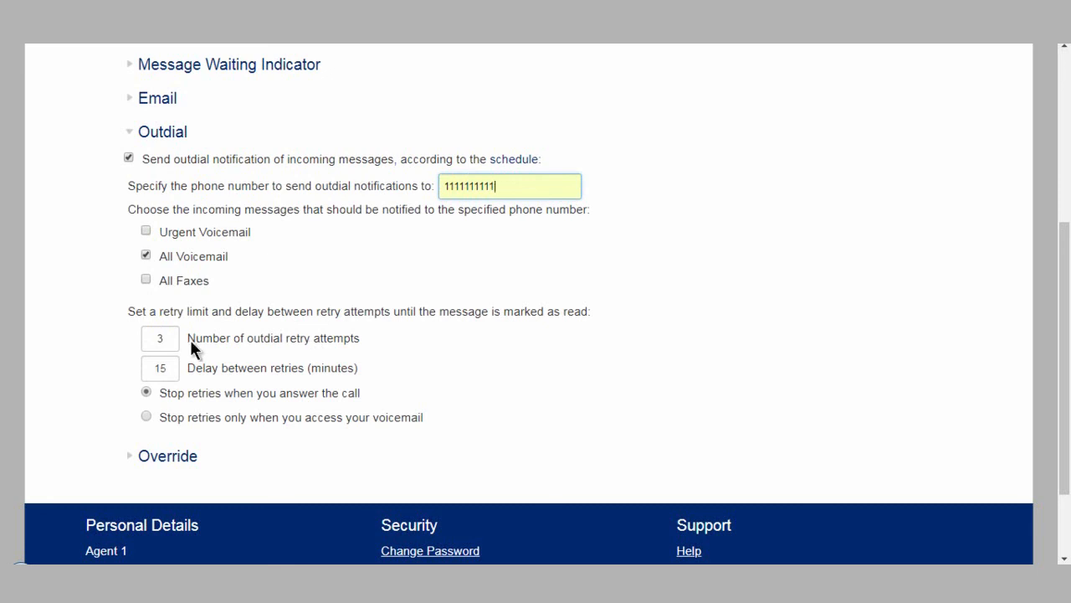
Expand Override, enable overriding outdial and pager notifications, and cancel the unapplied notification changes
scroll(189, 337, "down", 1)
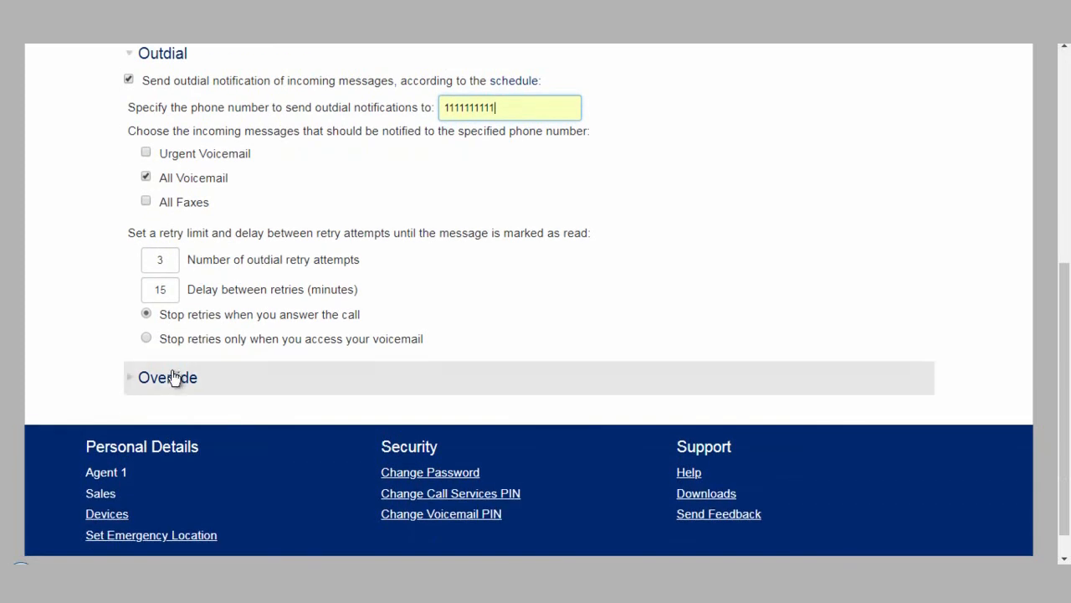
left_click(177, 376)
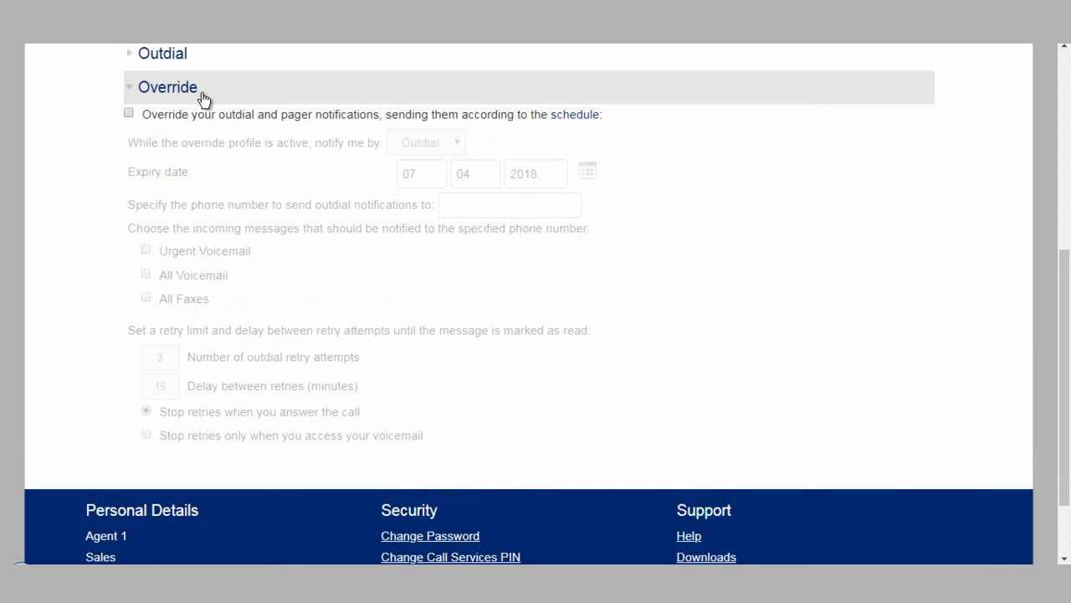
left_click(128, 113)
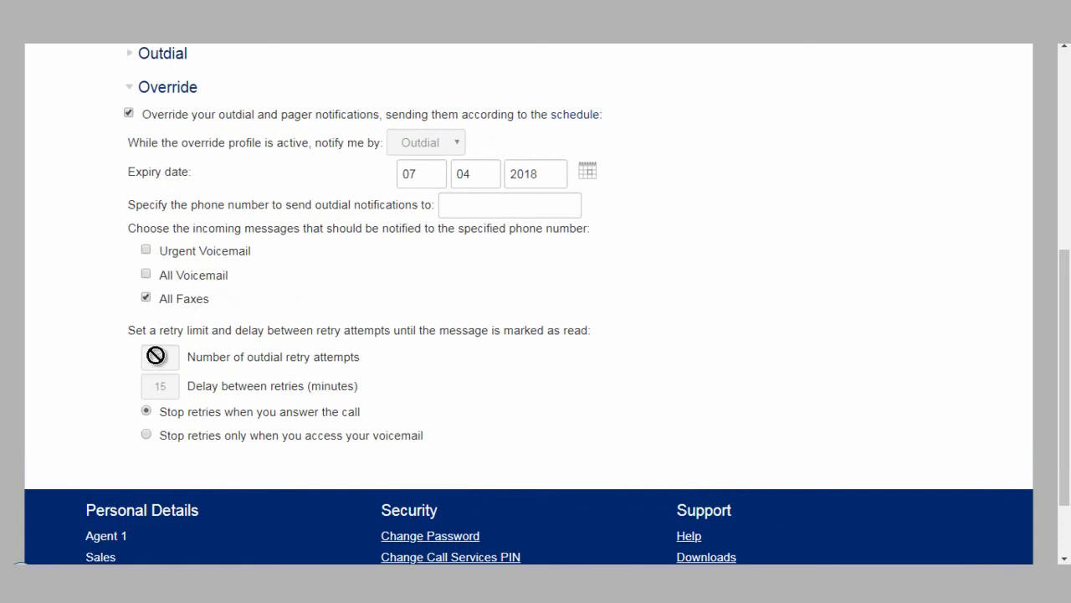
scroll(311, 385, "up", 3)
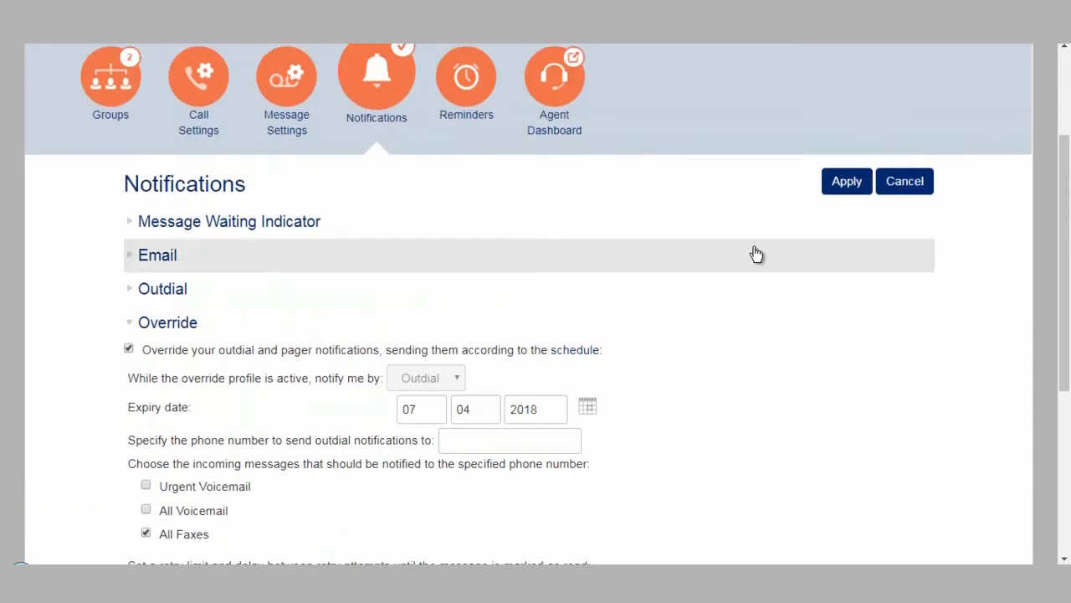
left_click(904, 180)
Open the Reminders page and the Agent Dashboard link
left_click(479, 87)
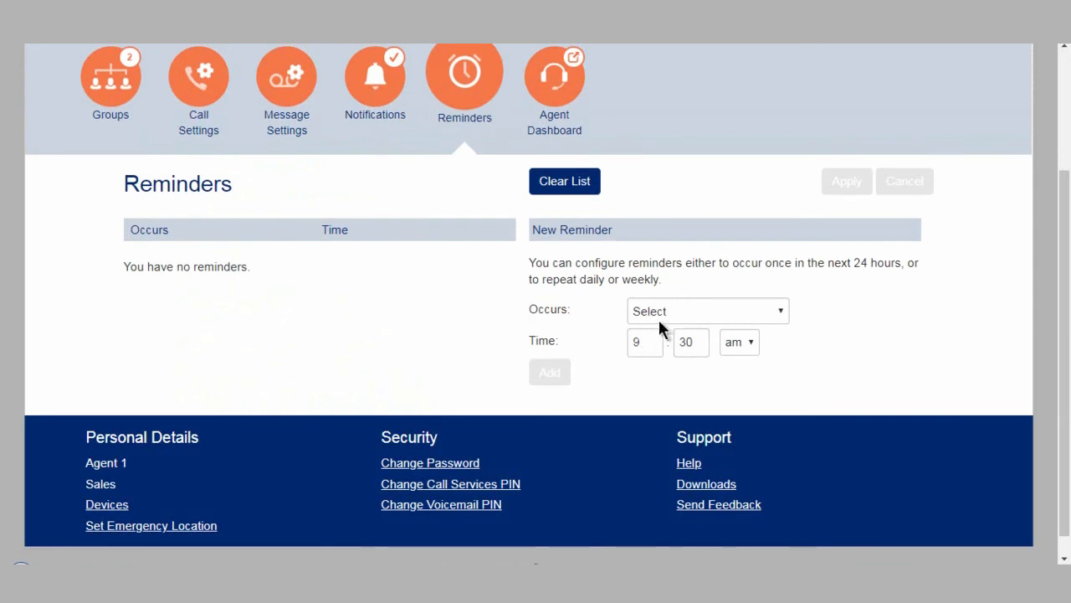
left_click(560, 82)
View the Devices list under Personal Details and close it
scroll(619, 189, "down", 1)
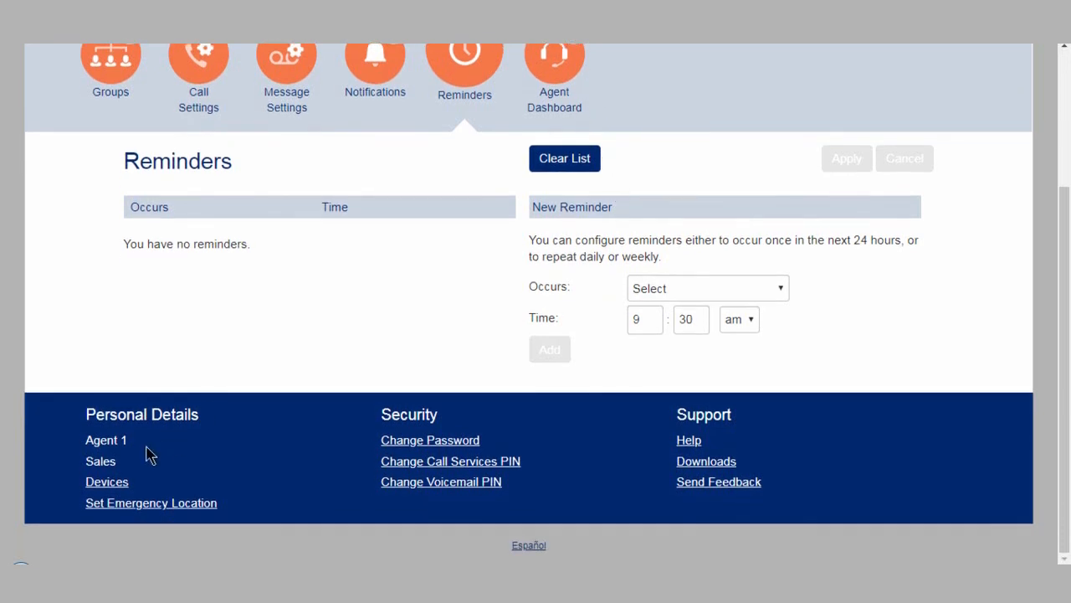
left_click(119, 484)
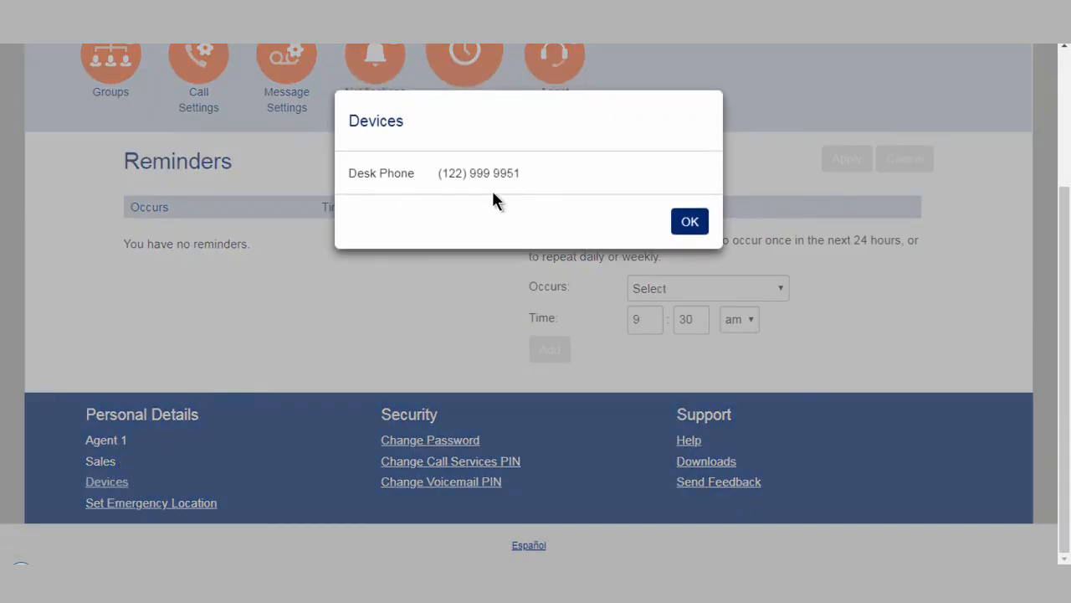
left_click(692, 224)
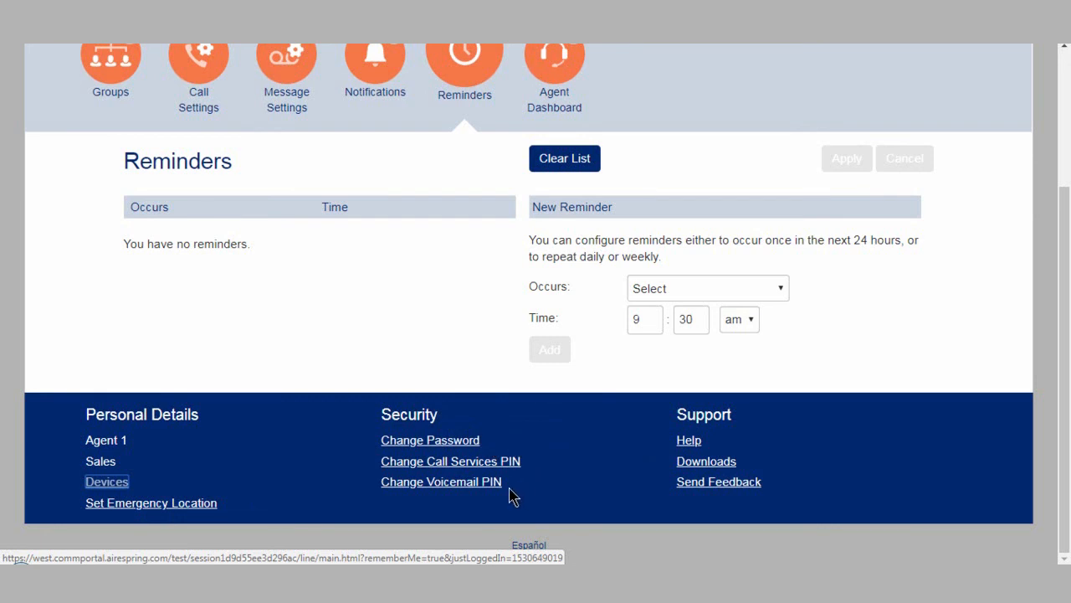
Open the Help window and close it
left_click(692, 444)
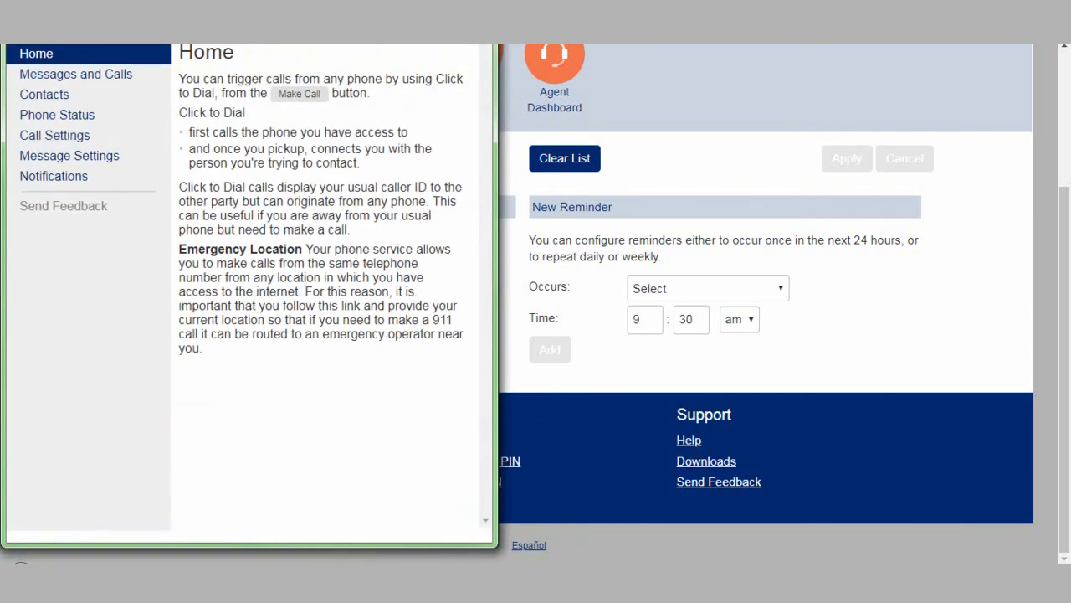
left_click(480, 45)
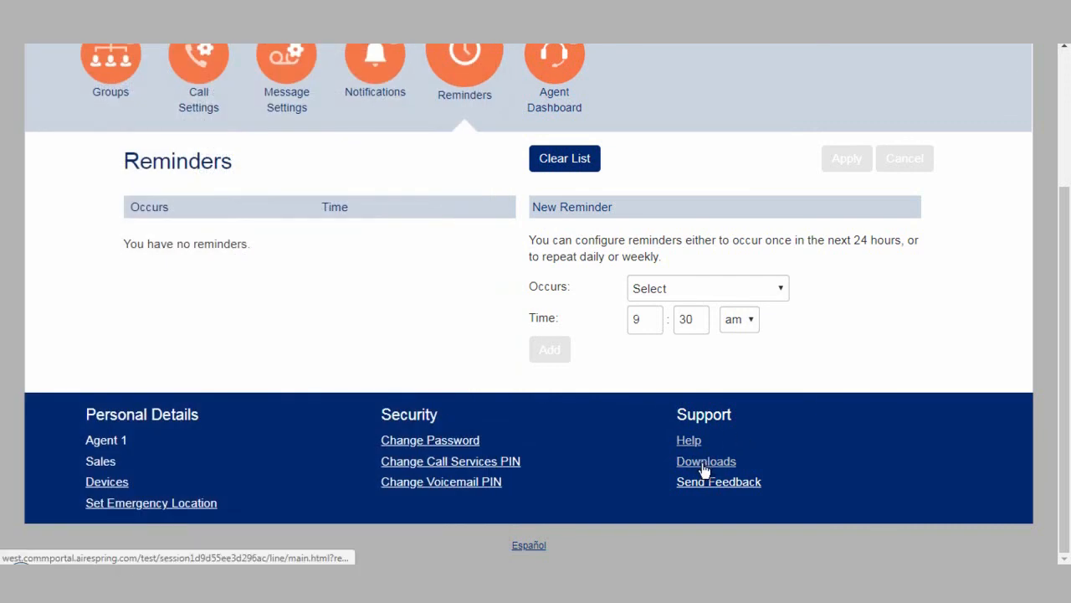
Open Downloads and browse the Accession, Call Me and Mobile / Tablet app pages before closing it
left_click(704, 467)
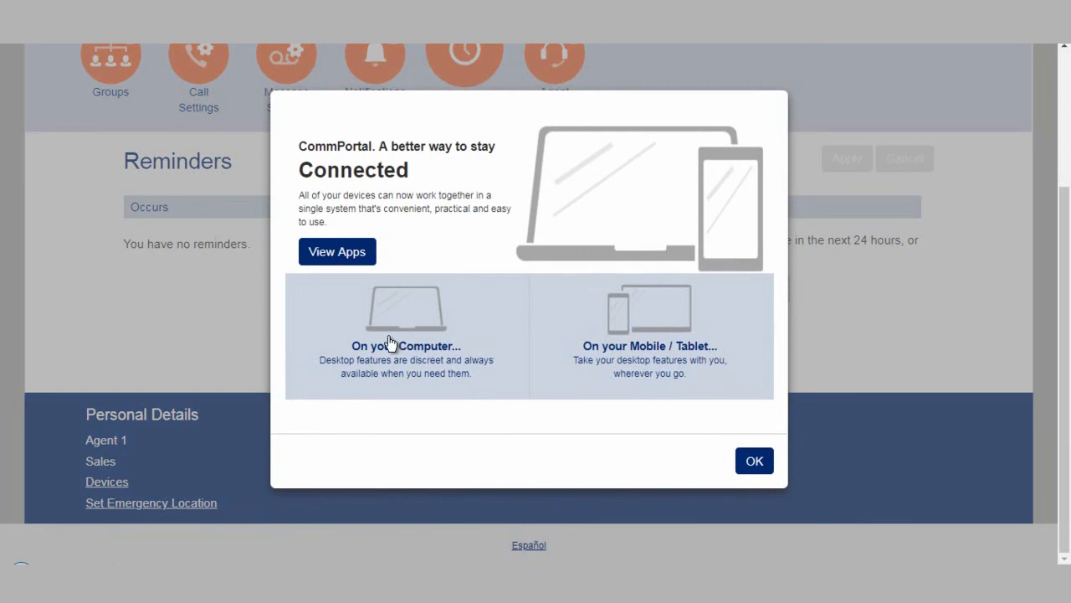
left_click(347, 260)
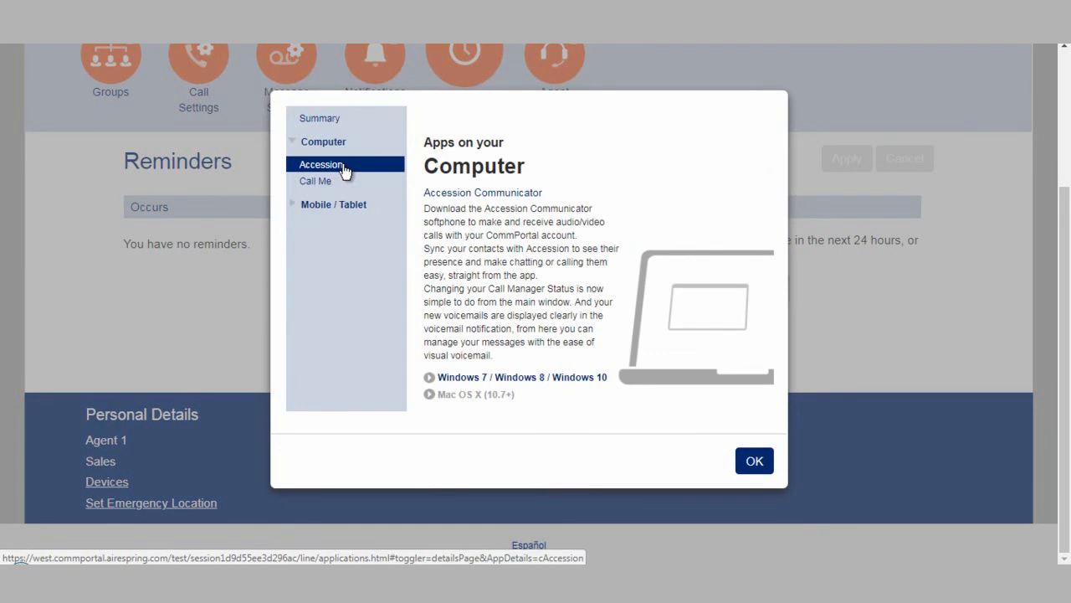
left_click(326, 182)
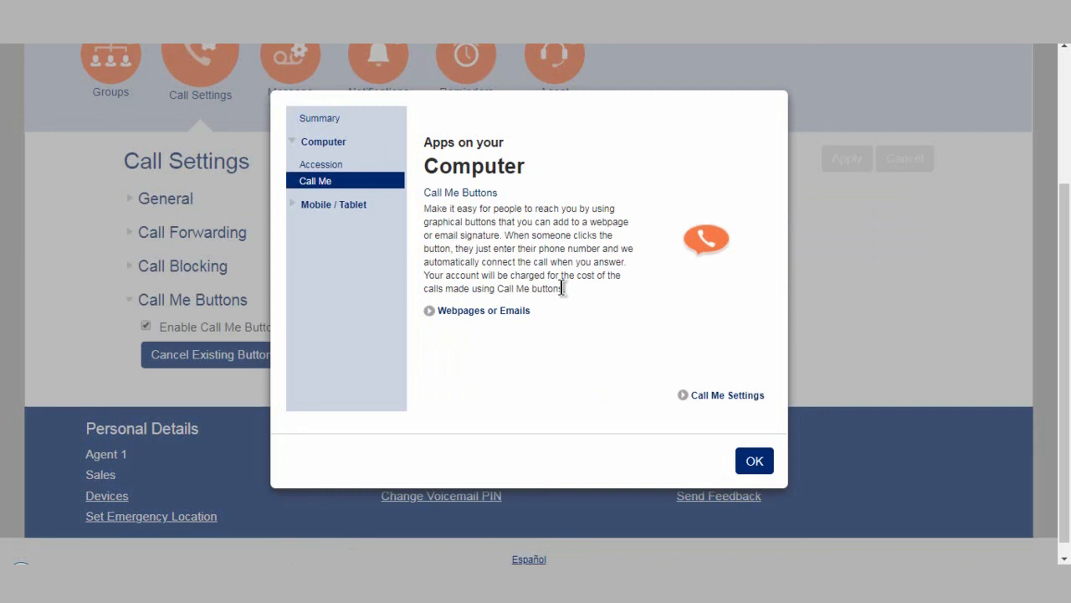
left_click(297, 207)
left_click(323, 231)
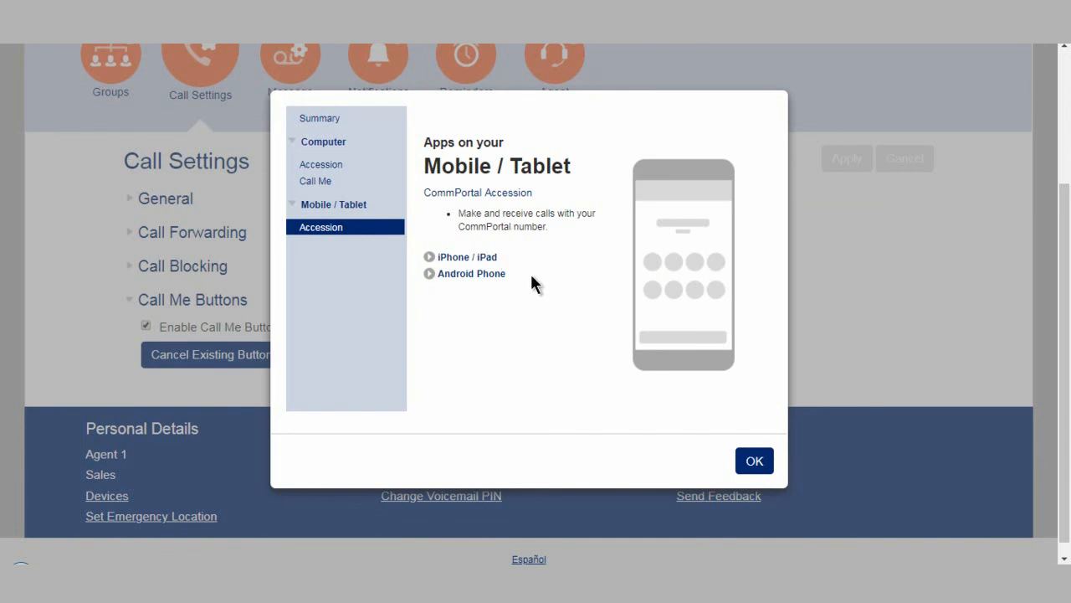
left_click(751, 465)
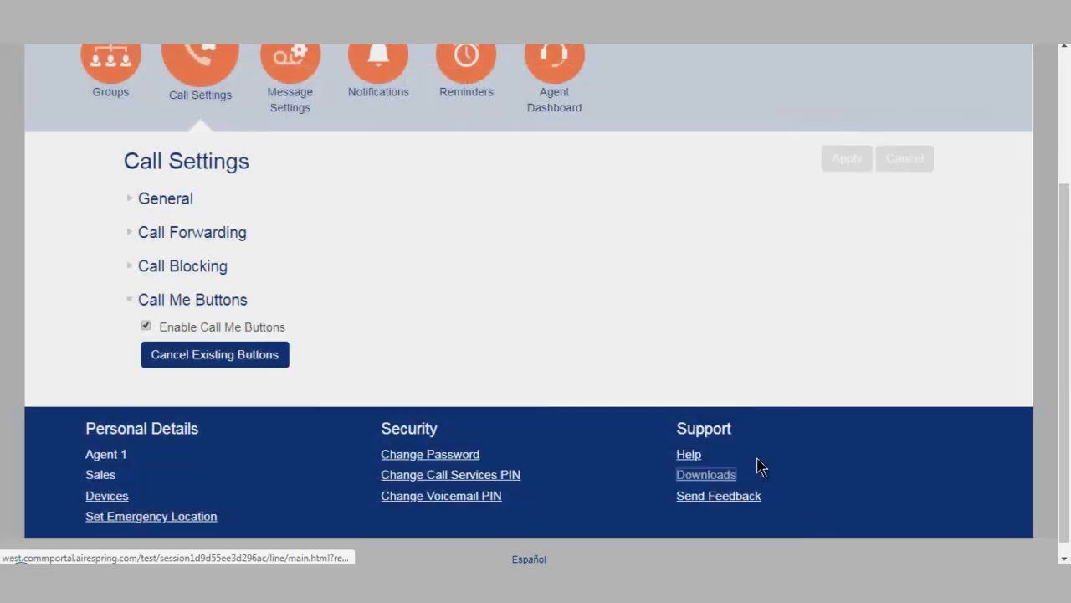
Open the Send Feedback dialog and close it
left_click(707, 499)
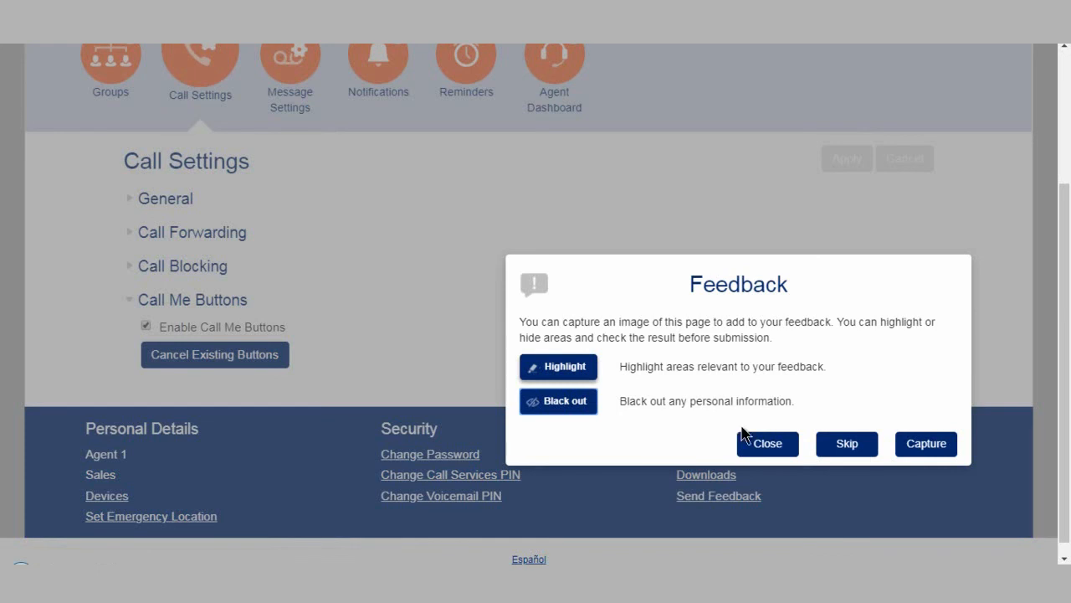
left_click(762, 446)
scroll(746, 452, "up", 3)
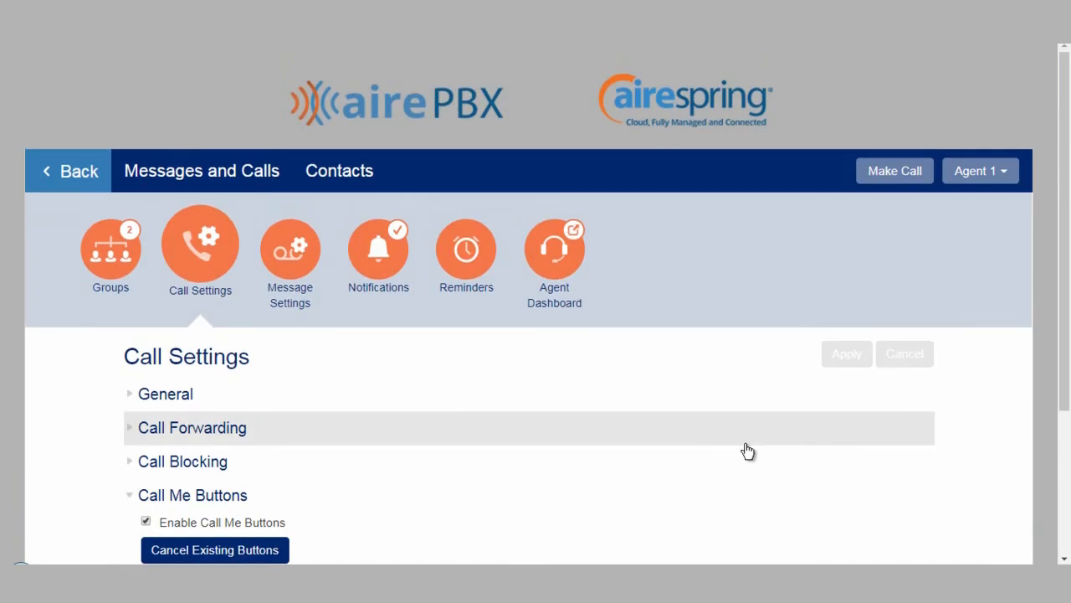